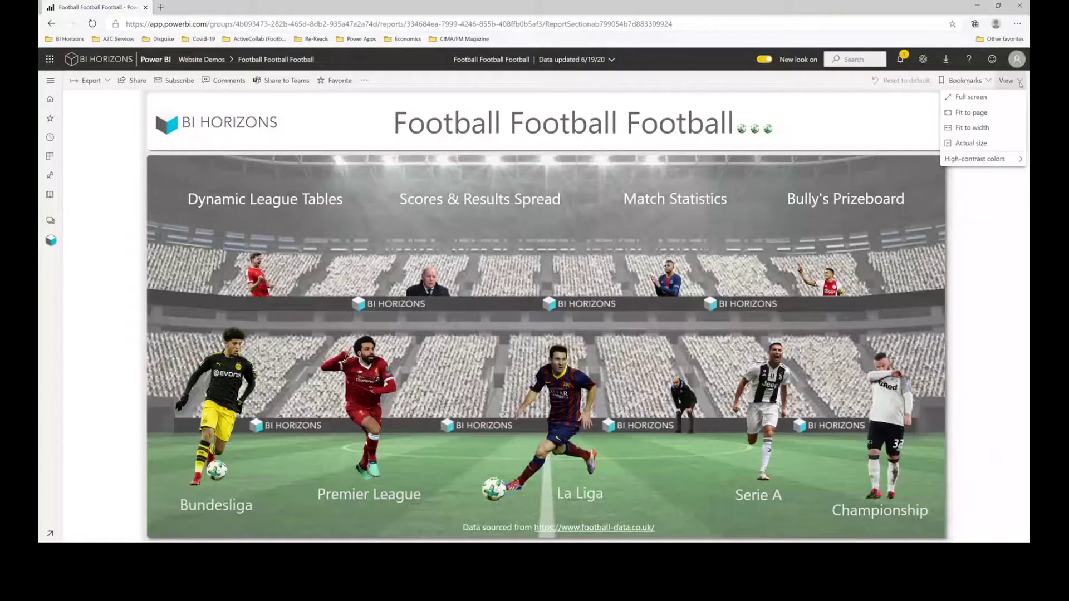
Step: Show the report in full screen and re-sort the league table by goals conceded per game
left_click(972, 97)
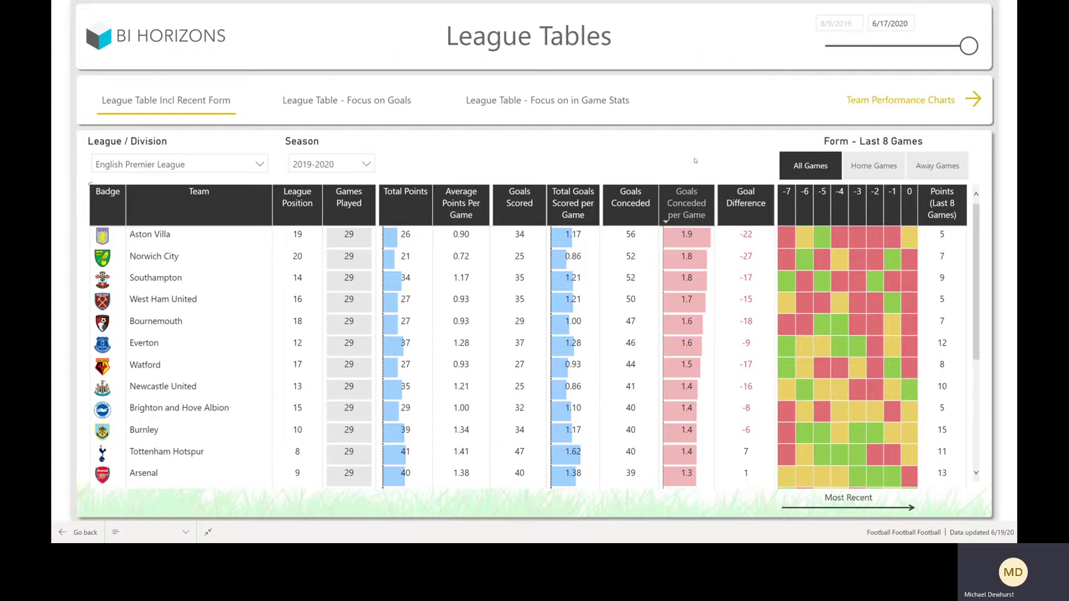
left_click(690, 212)
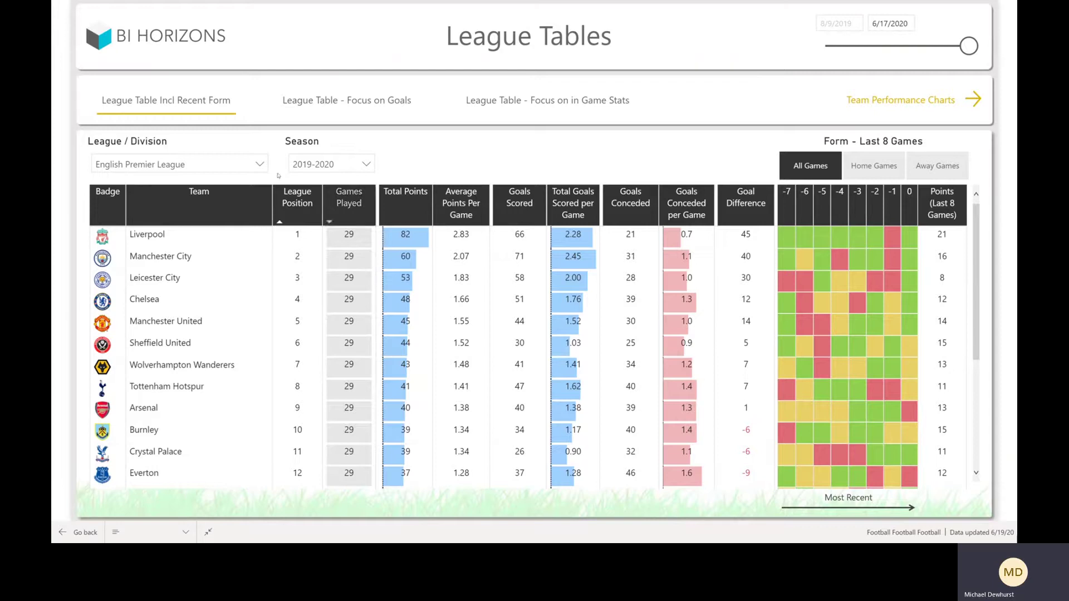
Step: Look through the available options in the League / Division and Season filters without changing the selection
left_click(257, 164)
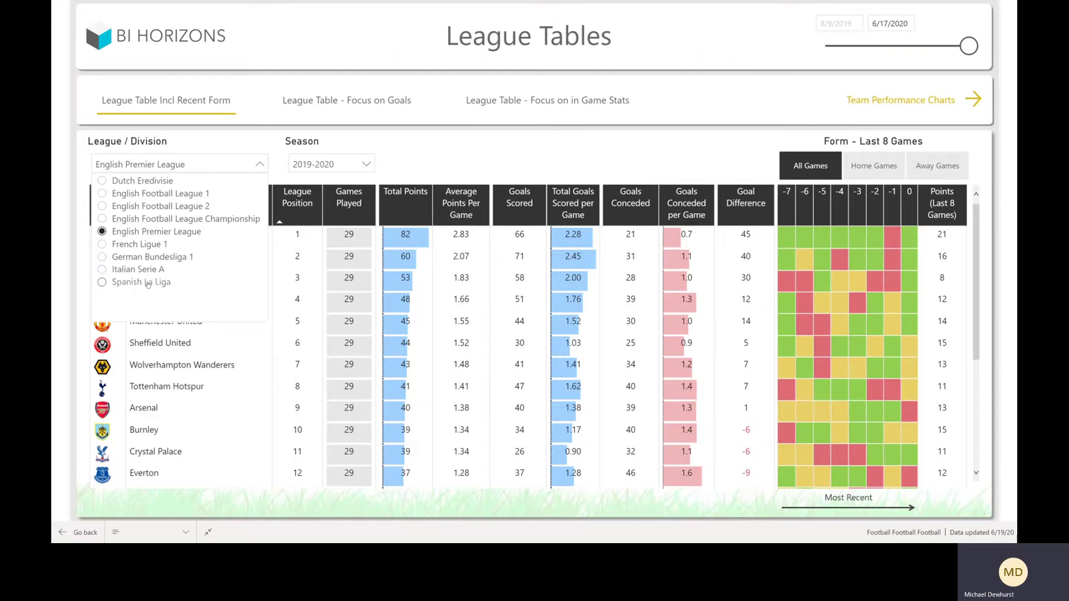
left_click(301, 165)
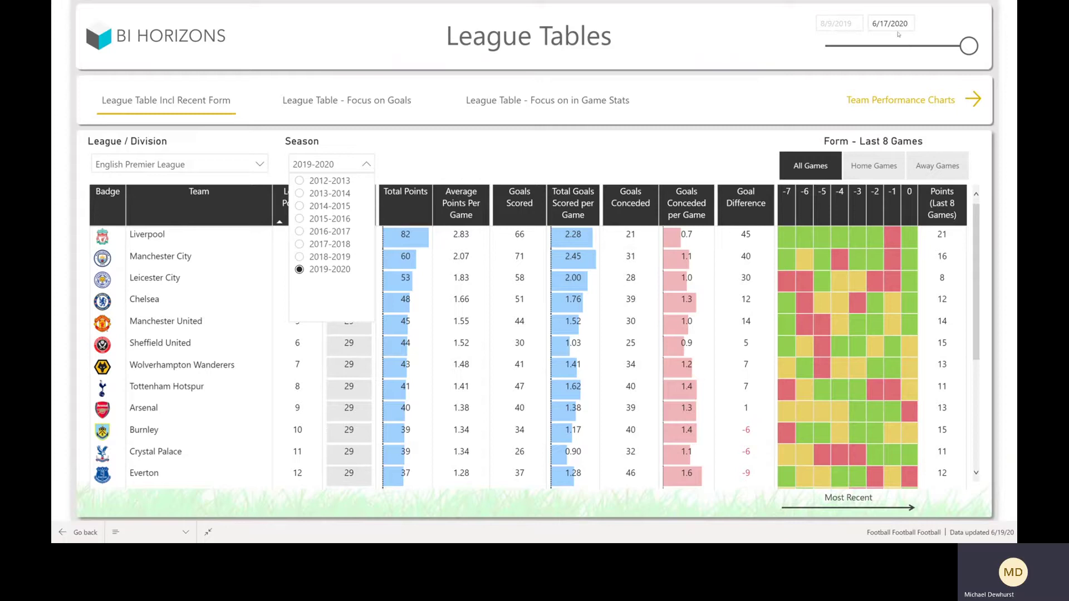
left_click(823, 92)
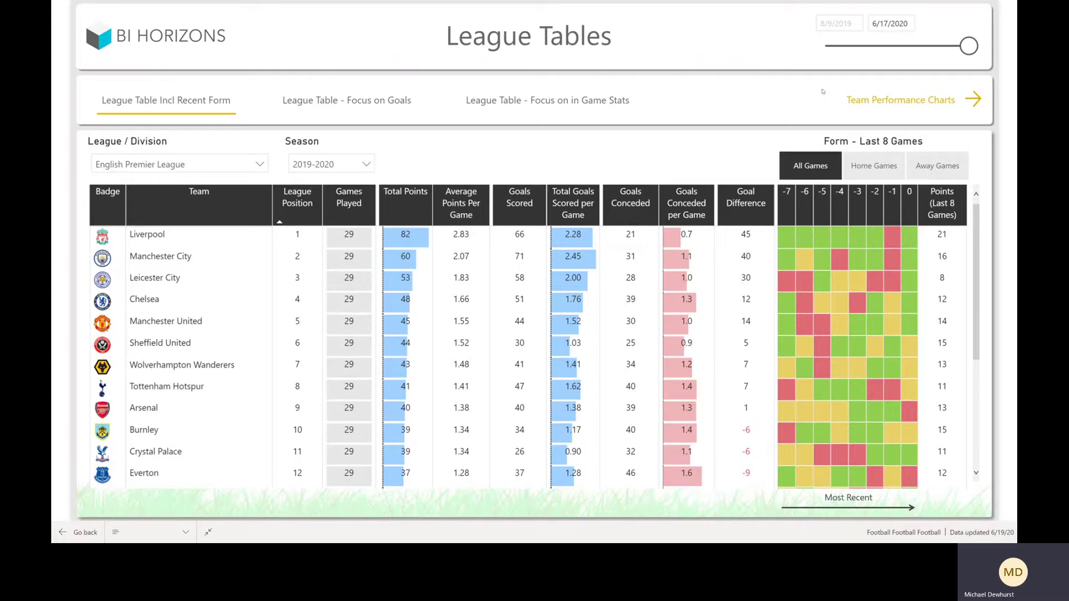
Step: Roll the league table back to 12/20/2019 and return the date range to its latest date
mouse_move(967, 48)
left_mouse_down()
mouse_move(950, 51)
mouse_move(958, 54)
left_mouse_up()
left_click_drag(960, 46, 886, 49)
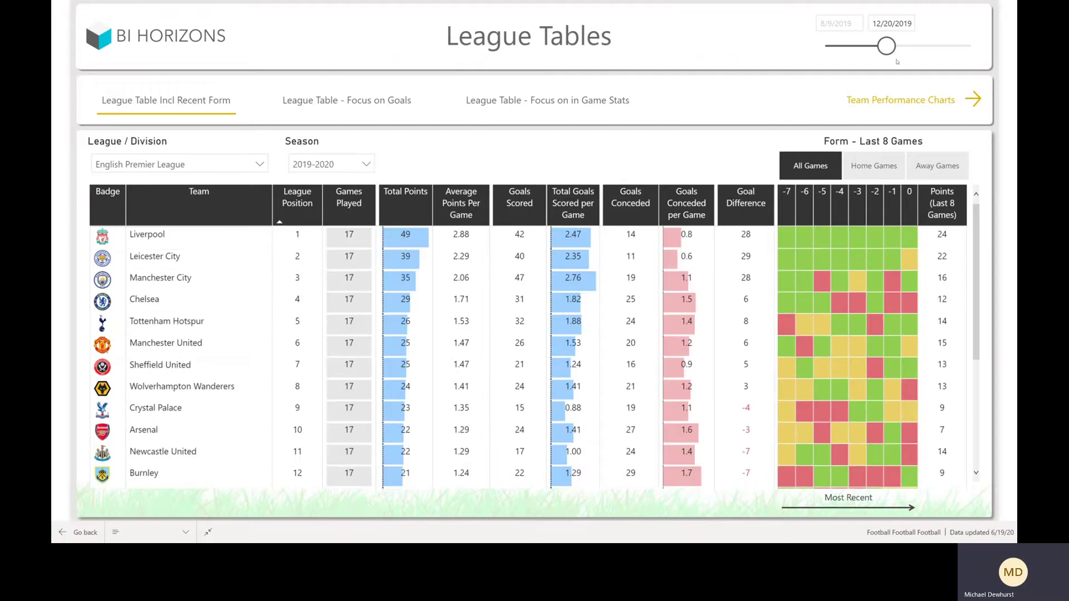
left_click_drag(886, 46, 969, 46)
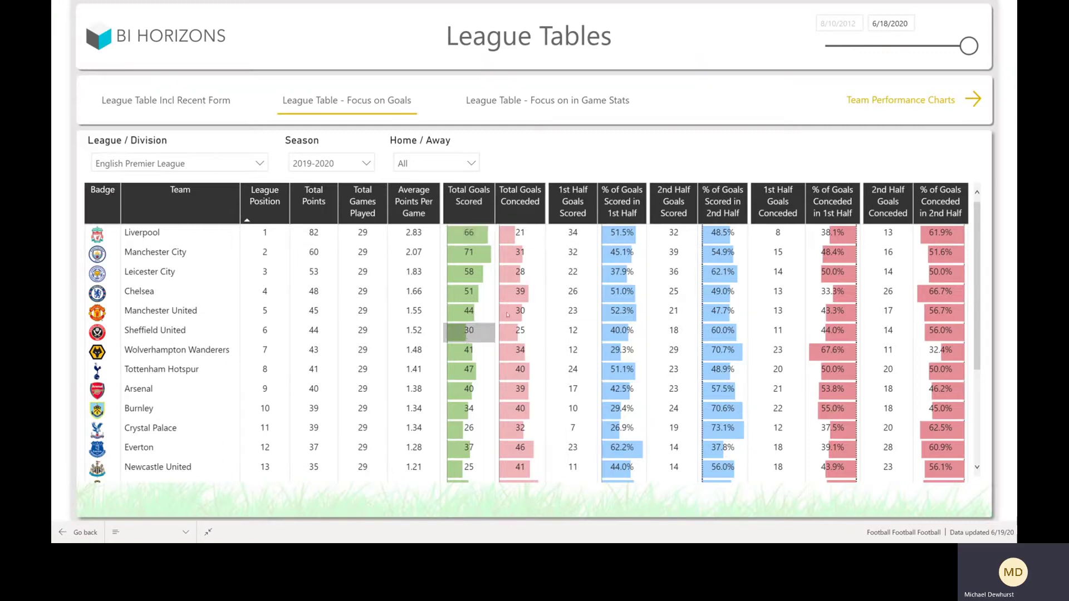
Step: Filter the goals-focused league table to Home games, and set the filter back to both Home and Away
left_click(435, 163)
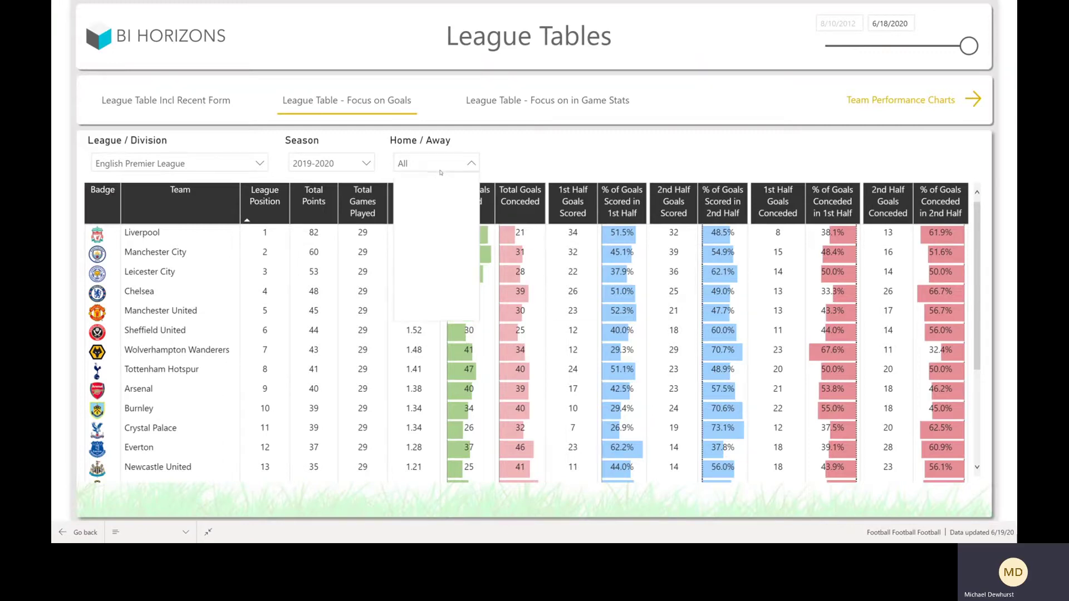
left_click(426, 193)
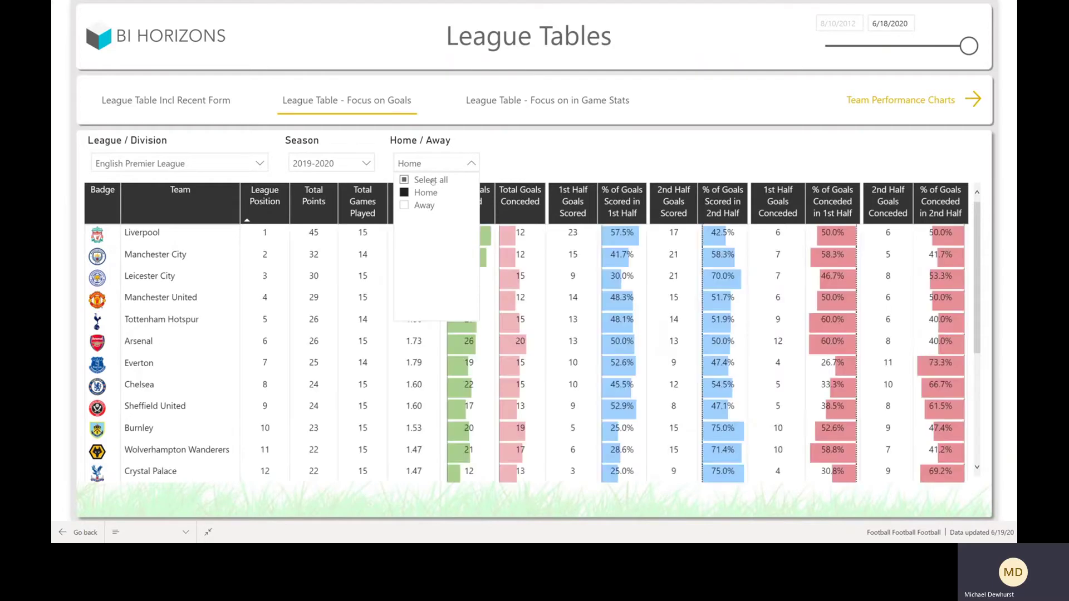
left_click(423, 205)
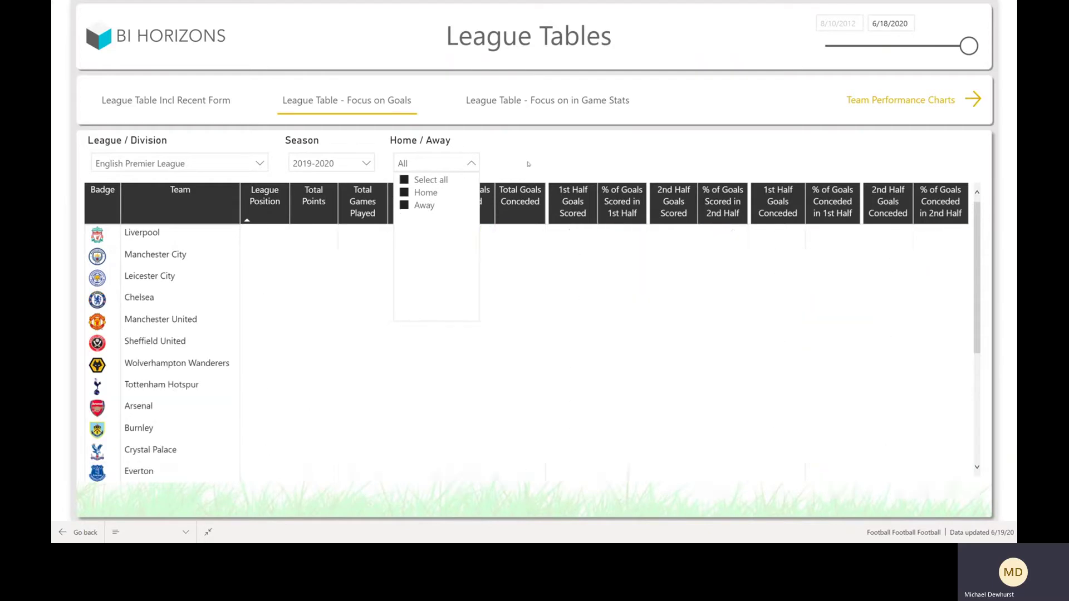
left_click(528, 164)
Step: Display the league table that focuses on in-game stats
left_click(549, 102)
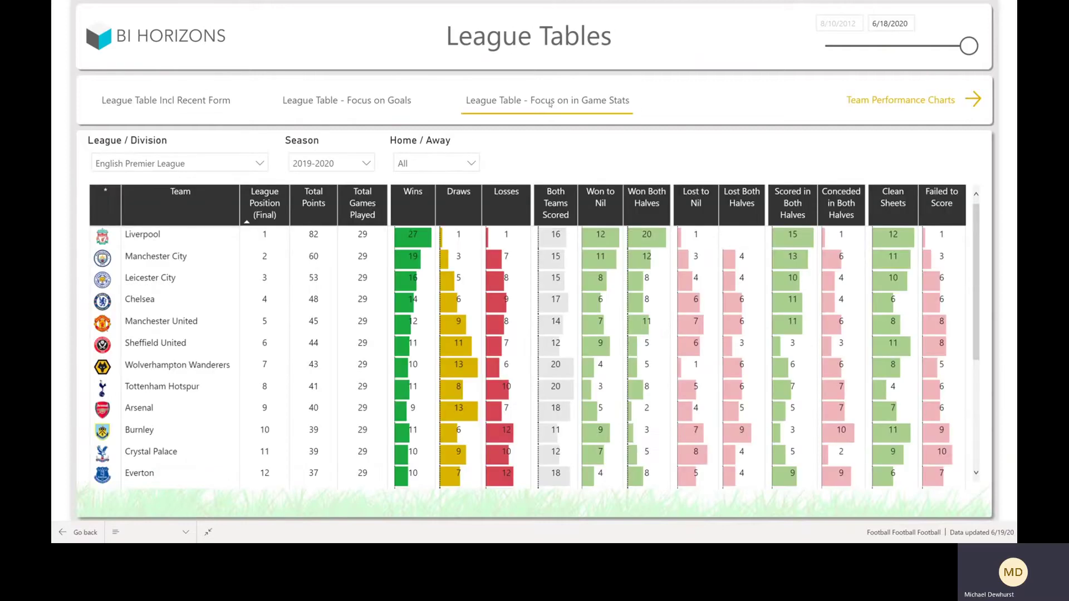
left_click(568, 202)
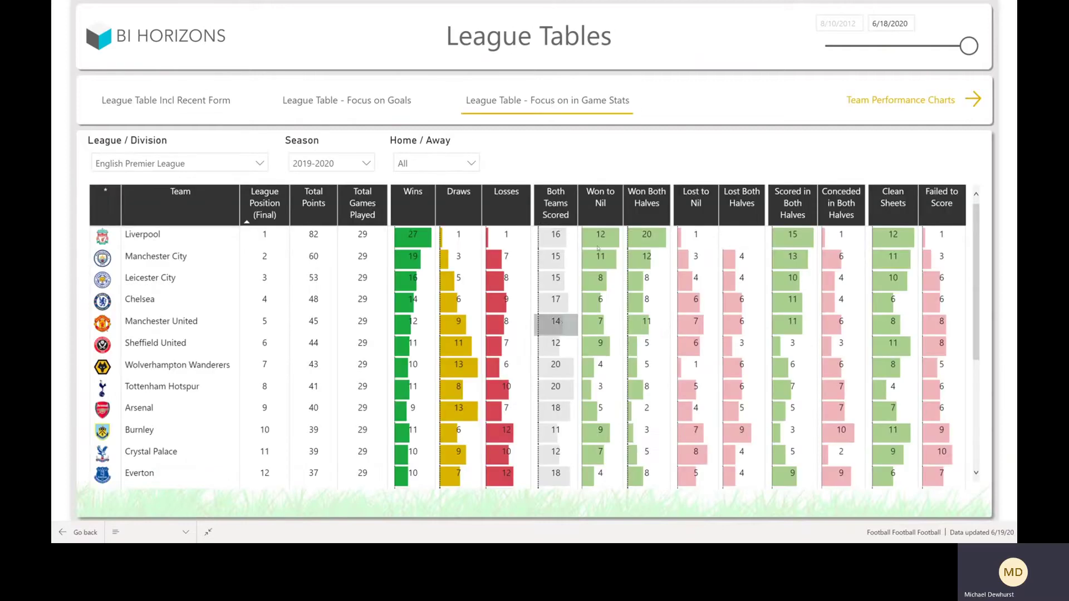
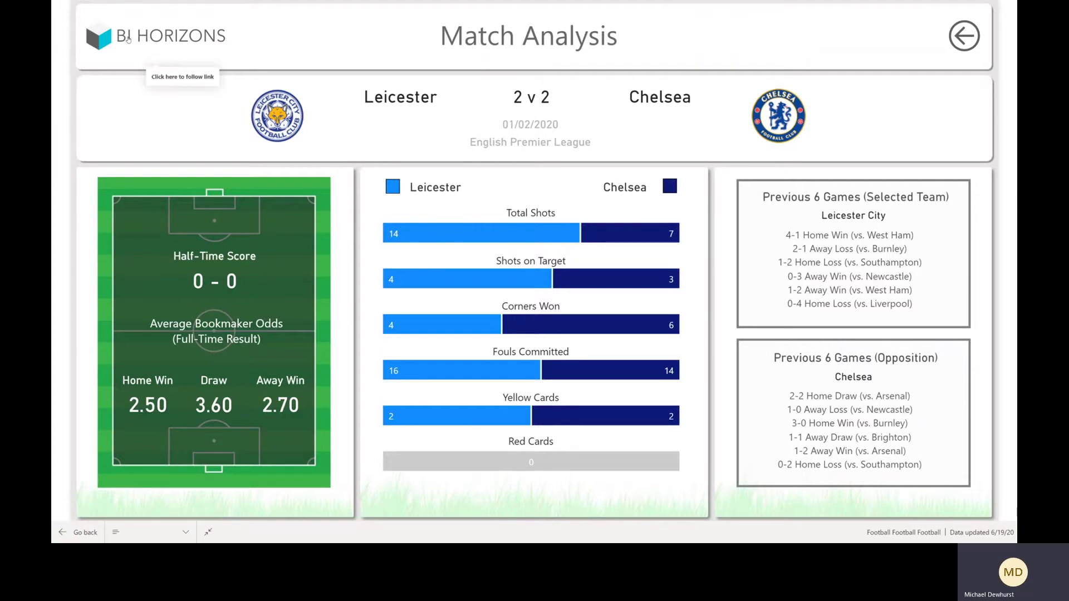
Step: Return to the cover page, open the dynamic league tables and drill through from Leicester City to Cumulative Stats & Trends
left_click(127, 39)
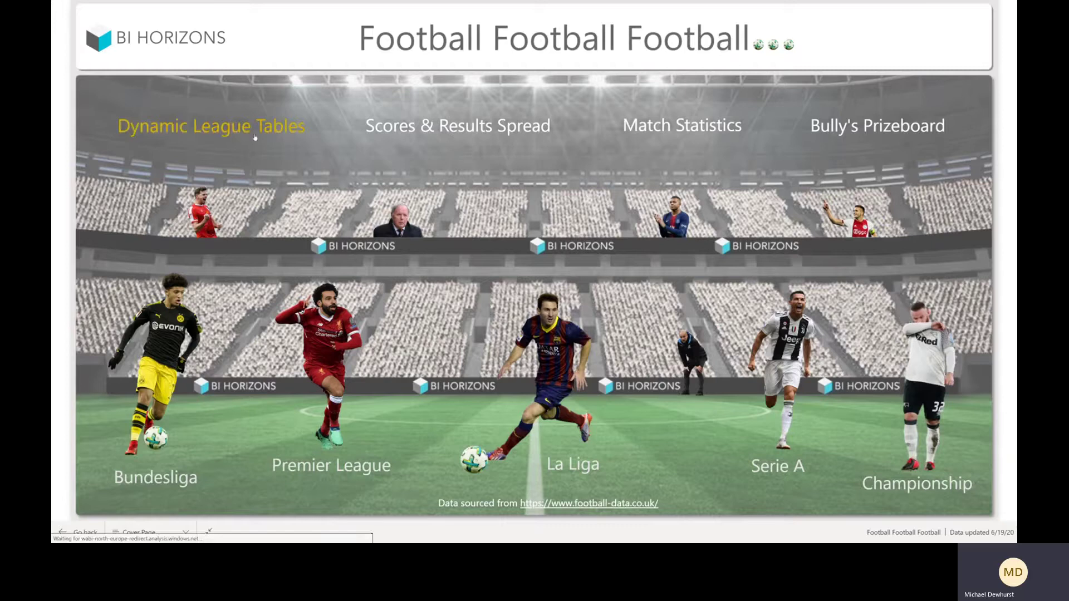
left_click(381, 203)
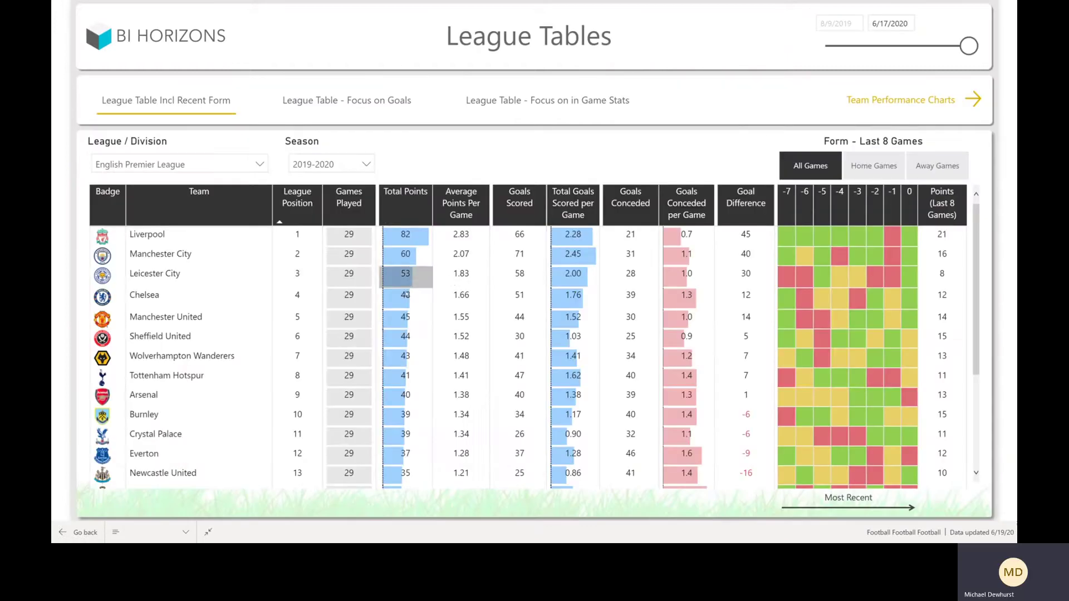
right_click(458, 274)
mouse_move(489, 322)
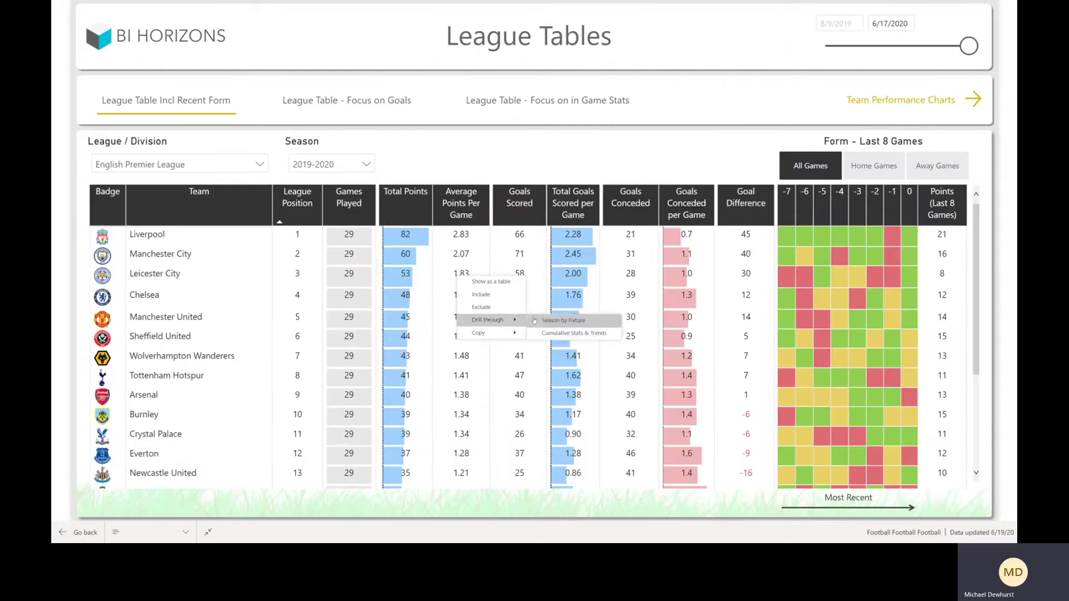
left_click(573, 333)
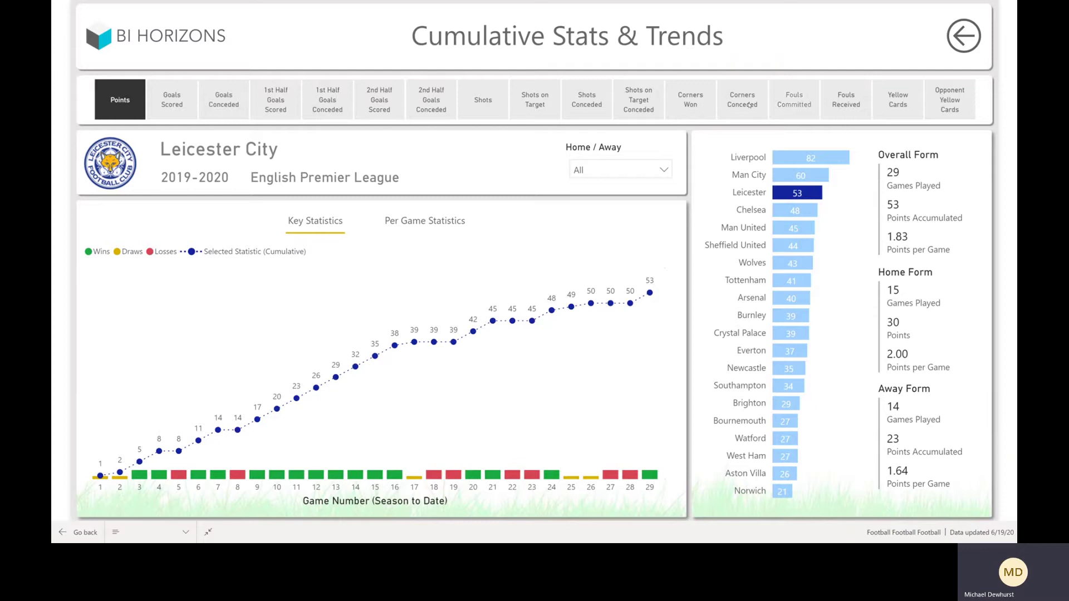
Step: Chart Leicester City's Goals Scored, Corners Won, Corners Conceded and Yellow Cards one after another
left_click(171, 104)
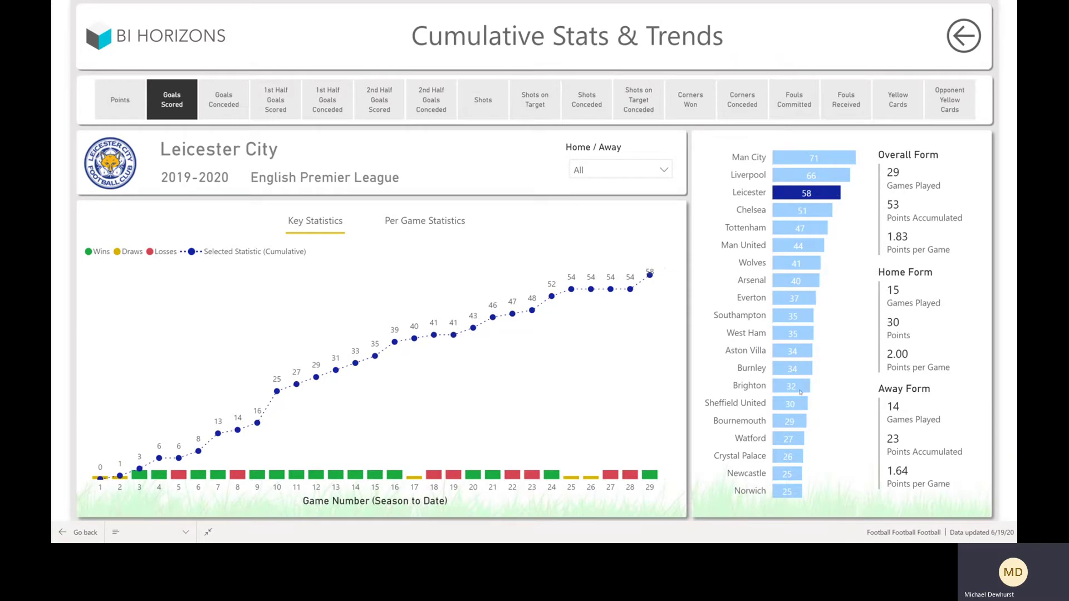
left_click(690, 100)
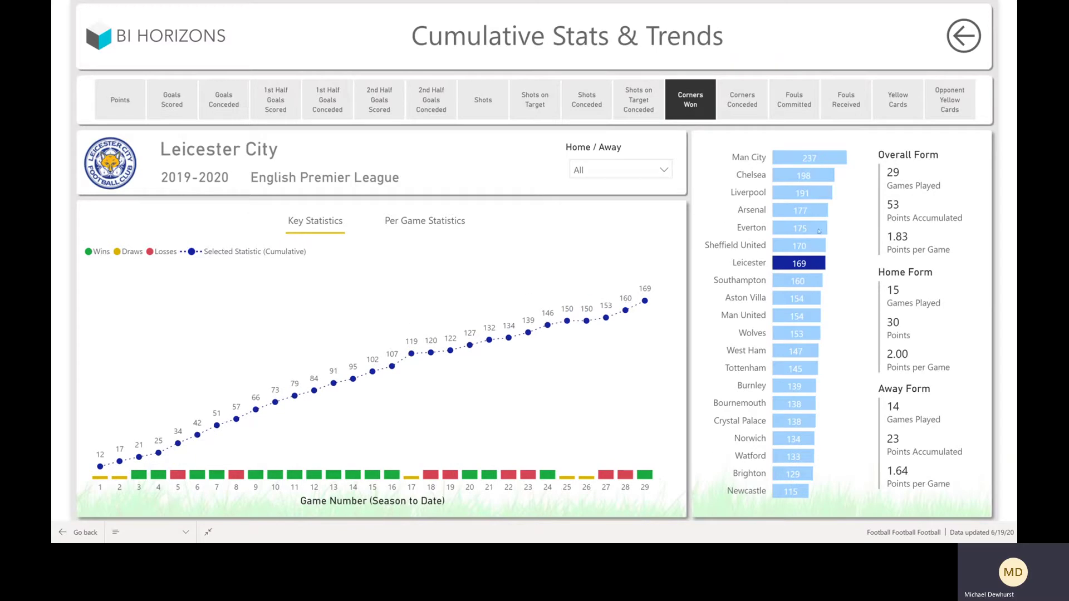
left_click(747, 107)
left_click(883, 110)
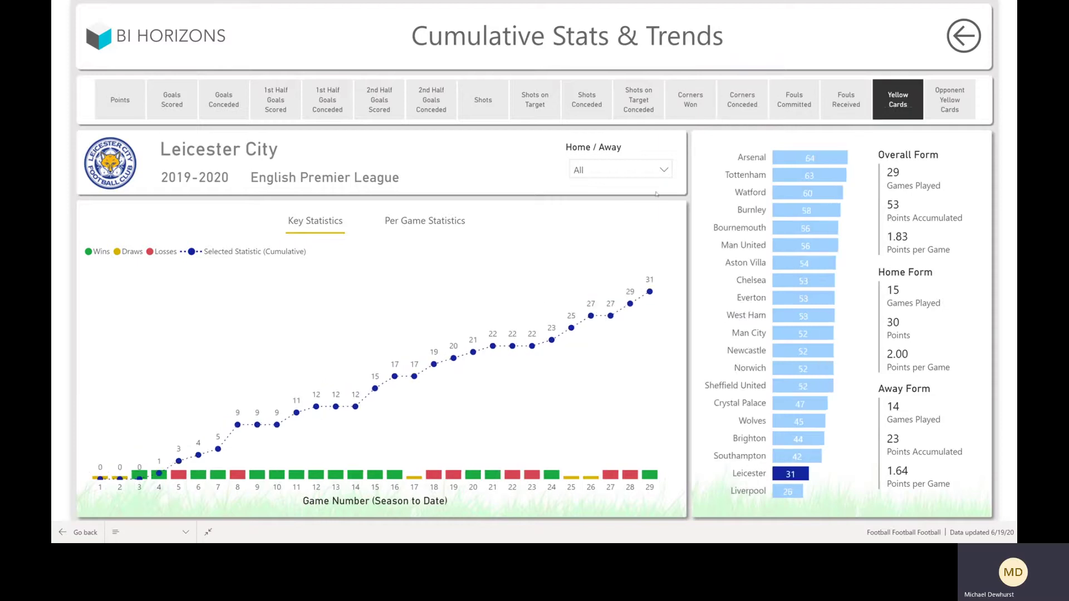
Step: Filter the Yellow Cards trend to Away games and preview the match analysis for game 23
left_click(596, 175)
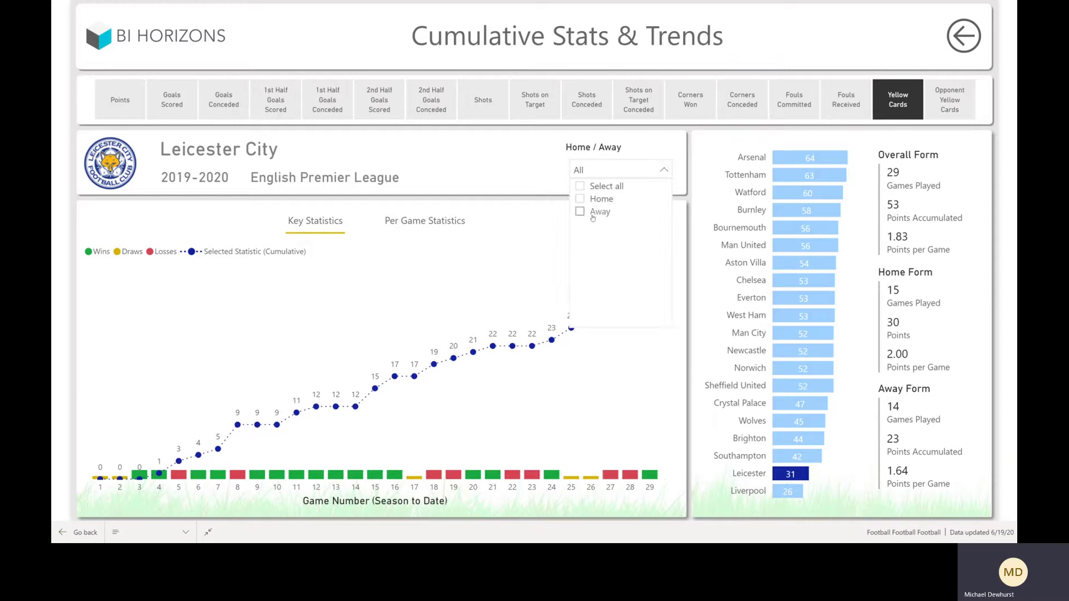
left_click(595, 202)
left_click(597, 212)
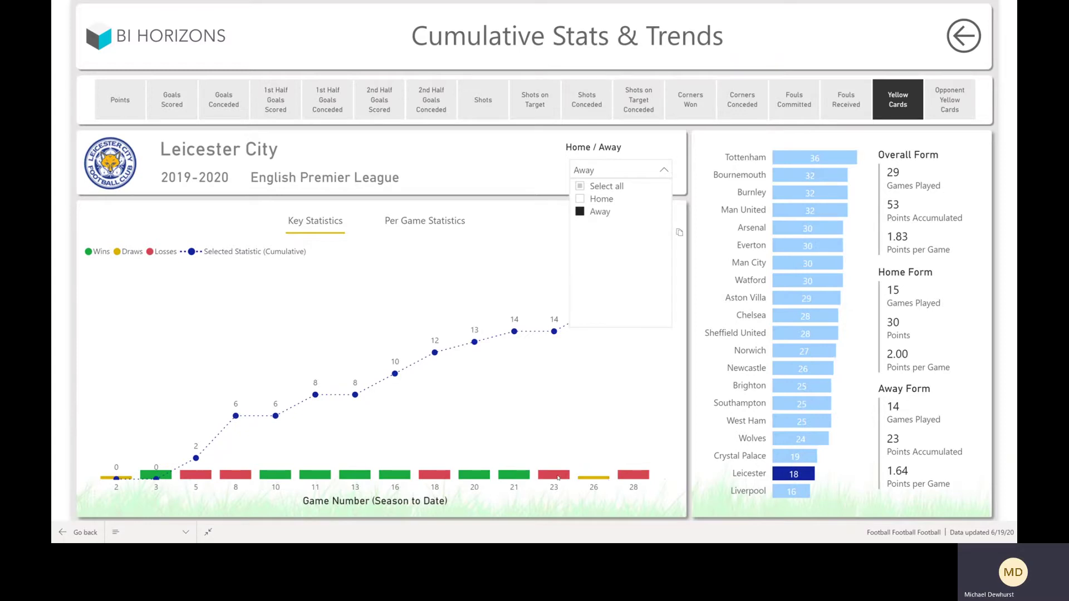
mouse_move(558, 477)
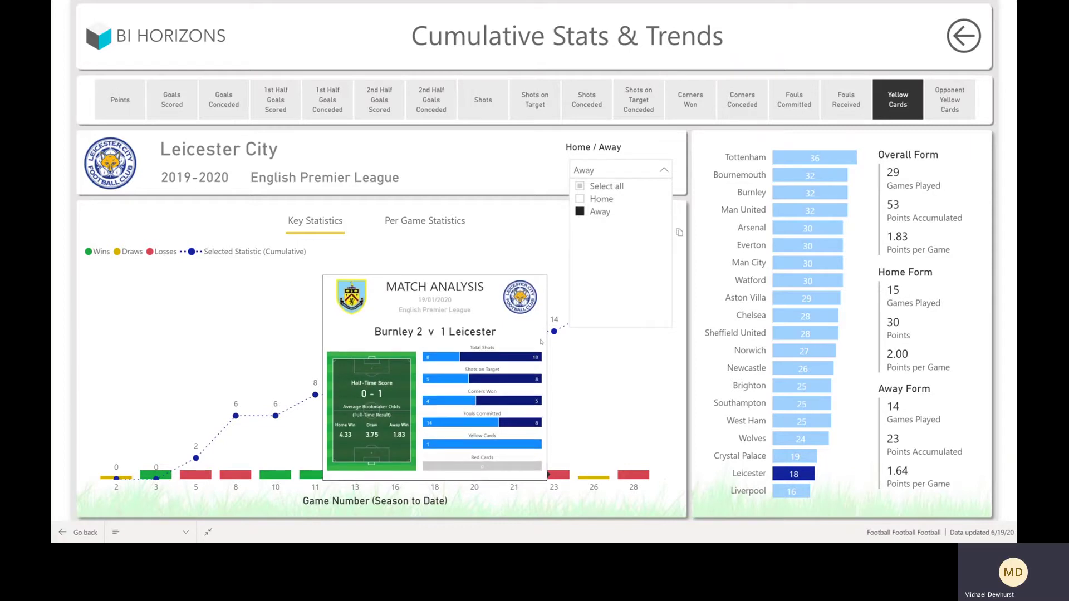
mouse_move(554, 331)
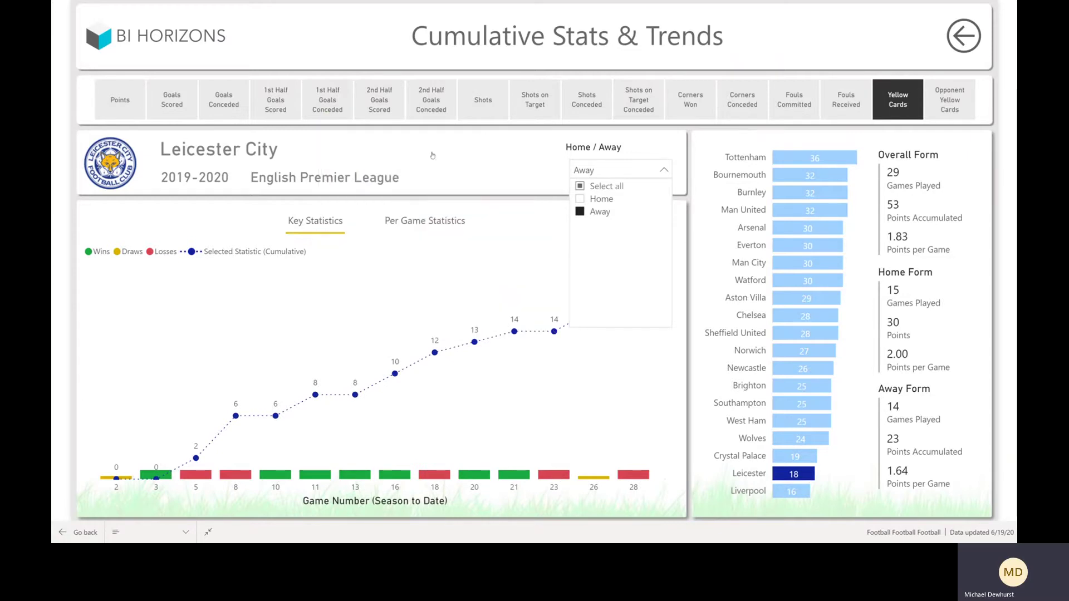
Step: Include Home games again and switch the Yellow Cards trend to Per Game Statistics
left_click(580, 199)
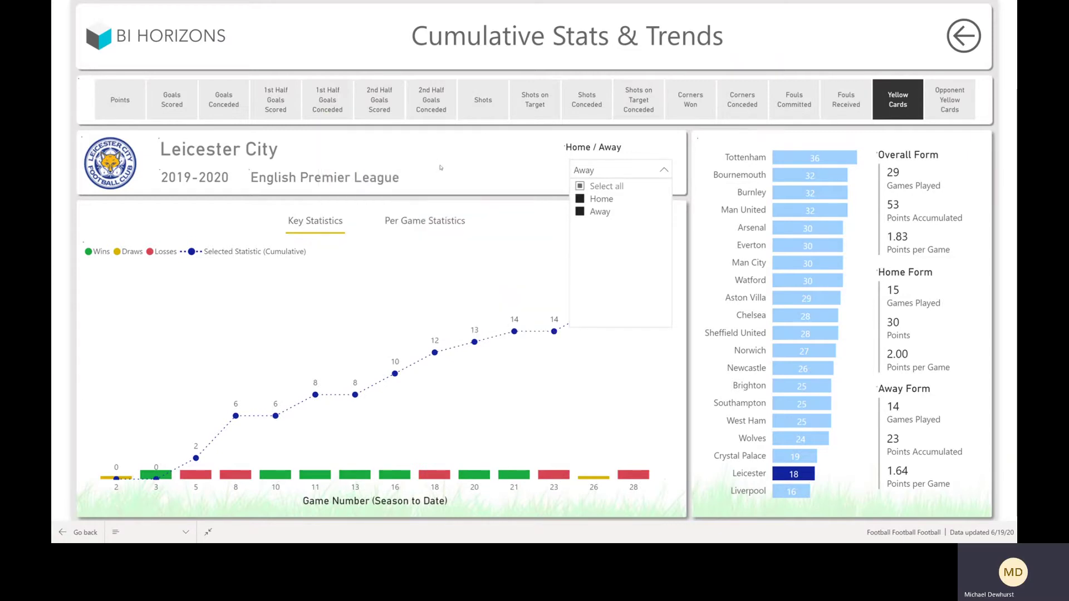
left_click(412, 221)
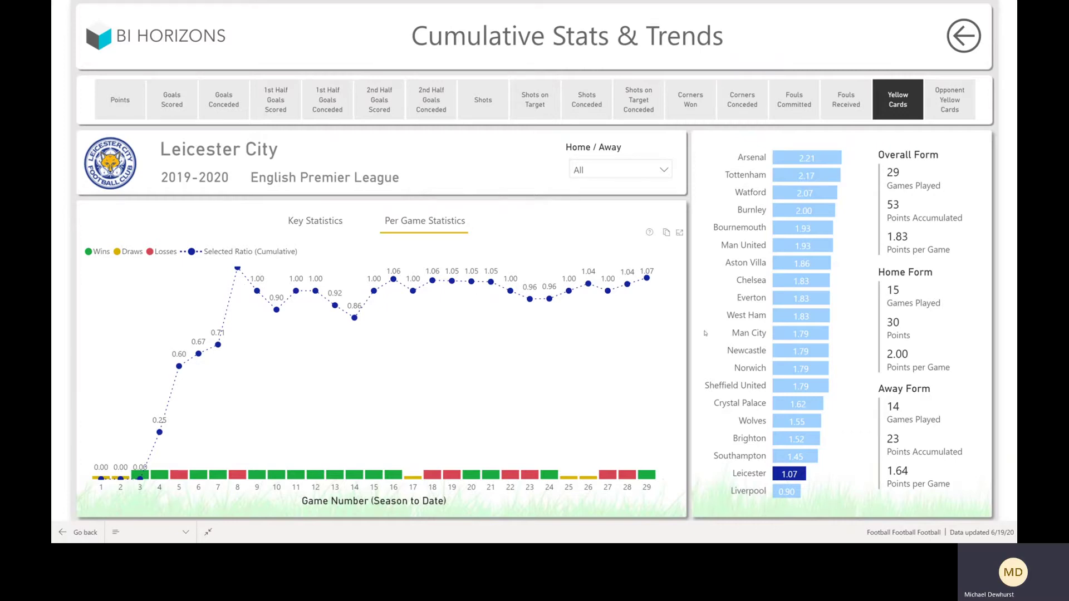
Step: View the yellow cards per game for Away games only, for Home games only, and select all games again
left_click(612, 174)
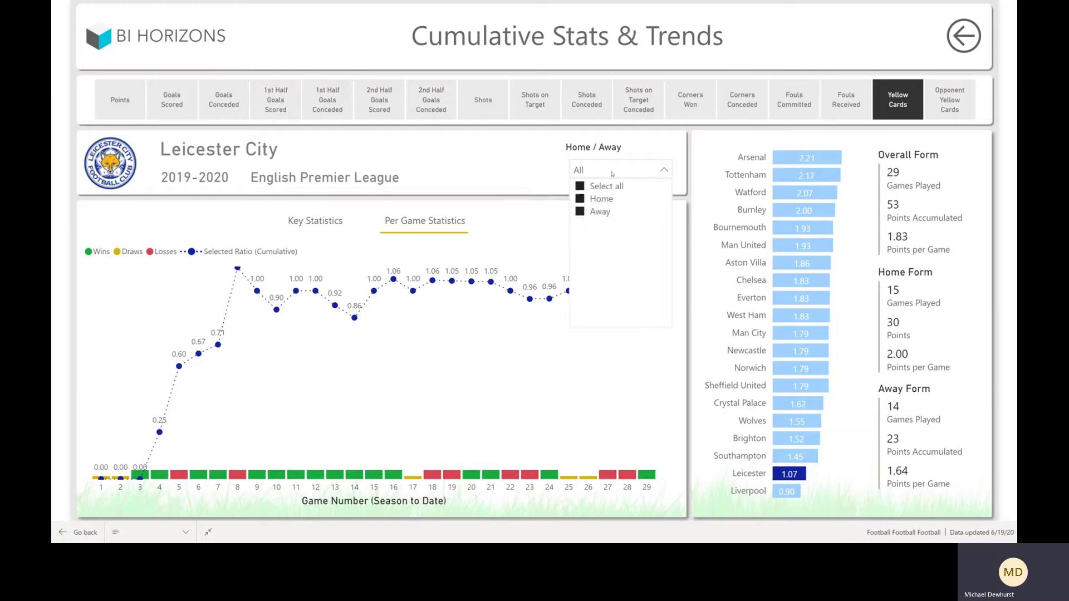
left_click(603, 216)
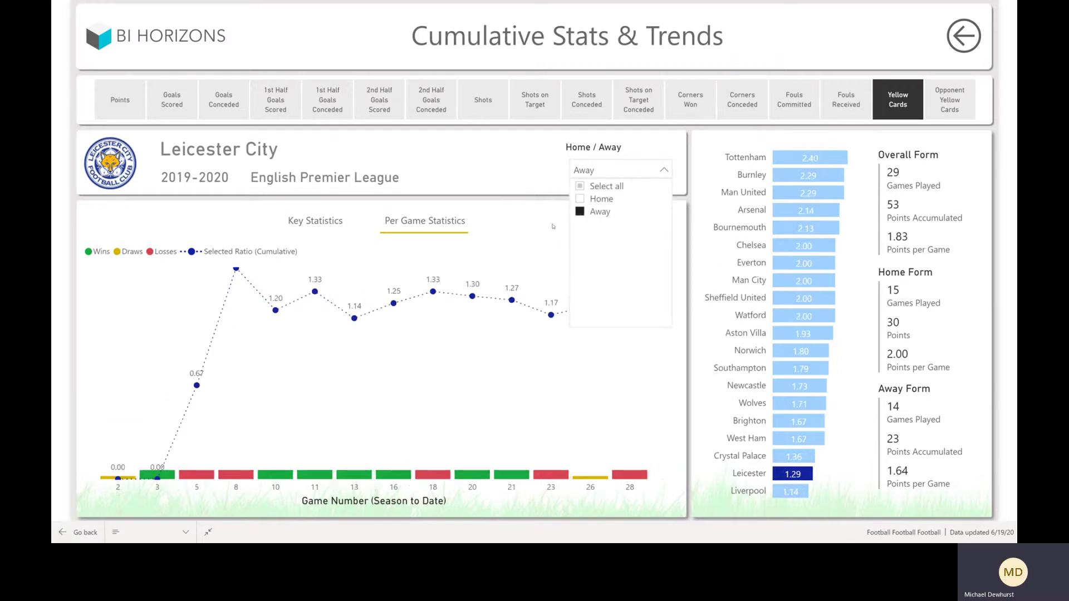
left_click(600, 199)
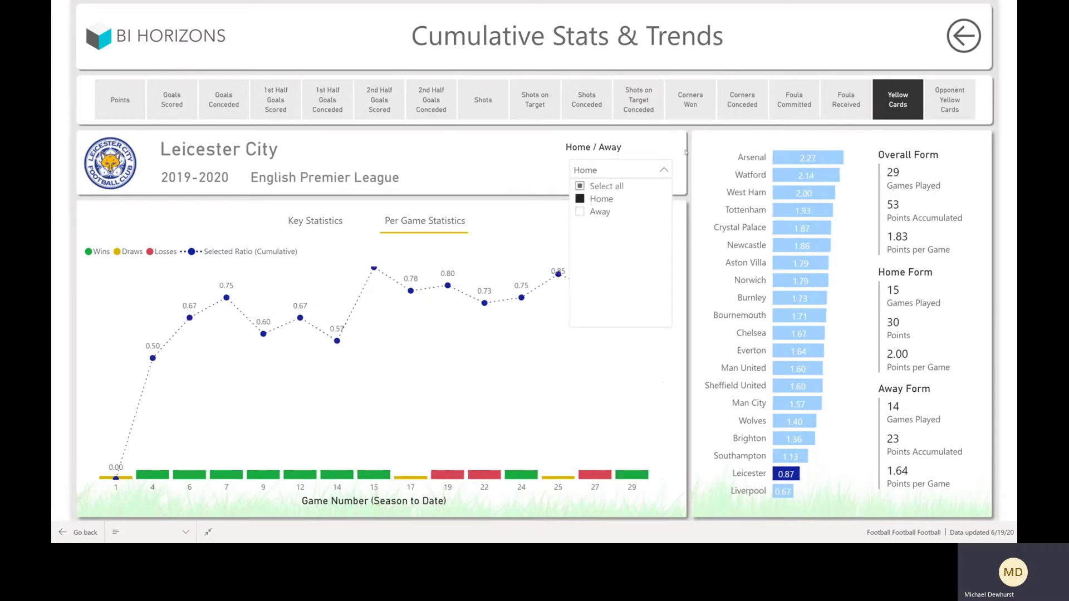
left_click(592, 186)
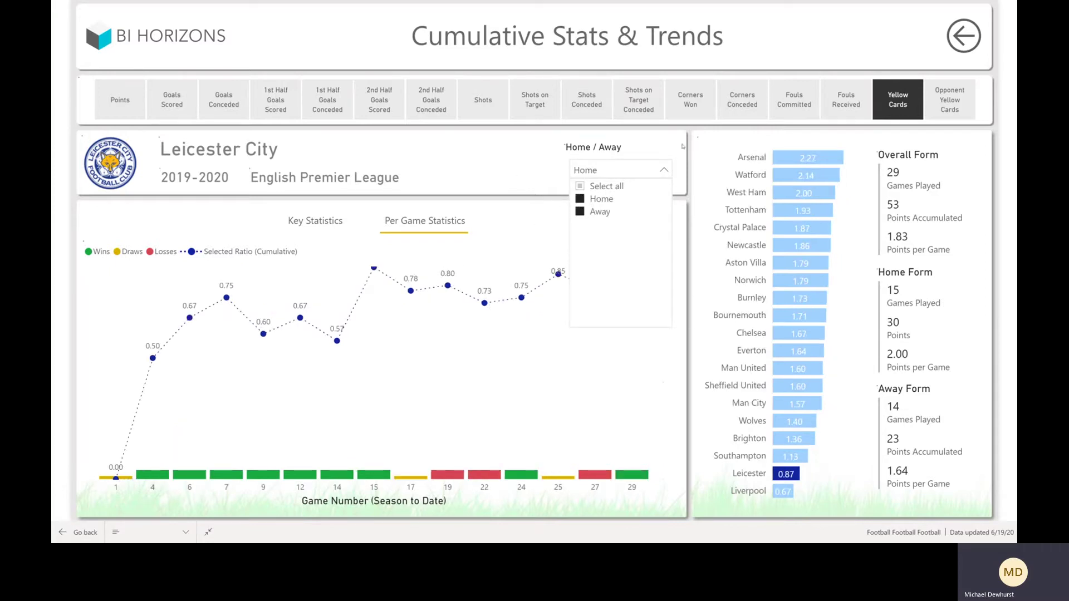
Step: View Leicester City's Shots on Target per game, and switch the statistic back to Yellow Cards
left_click(547, 101)
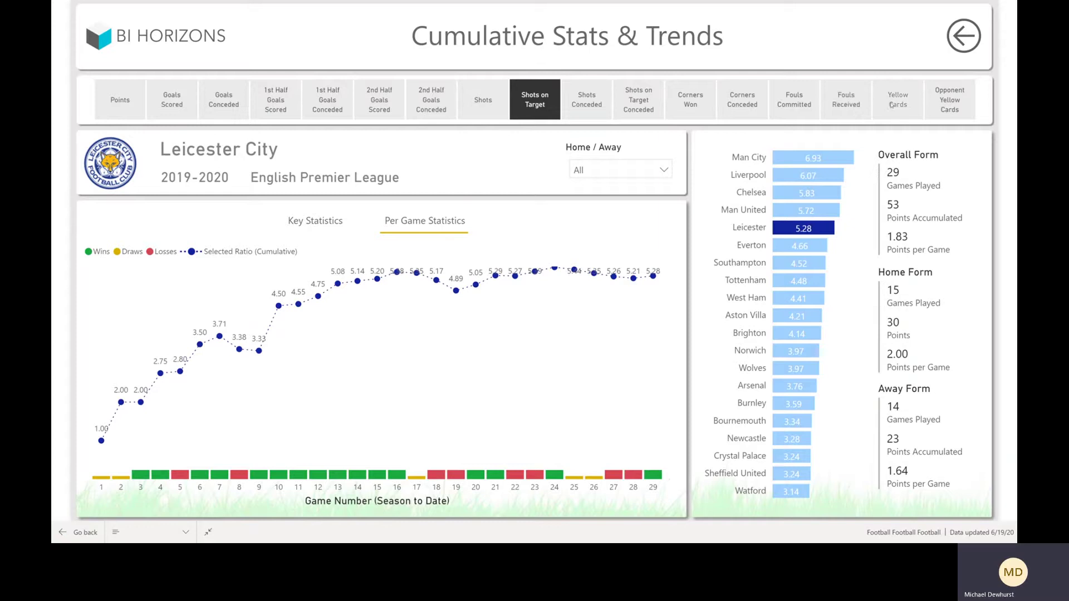
left_click(892, 105)
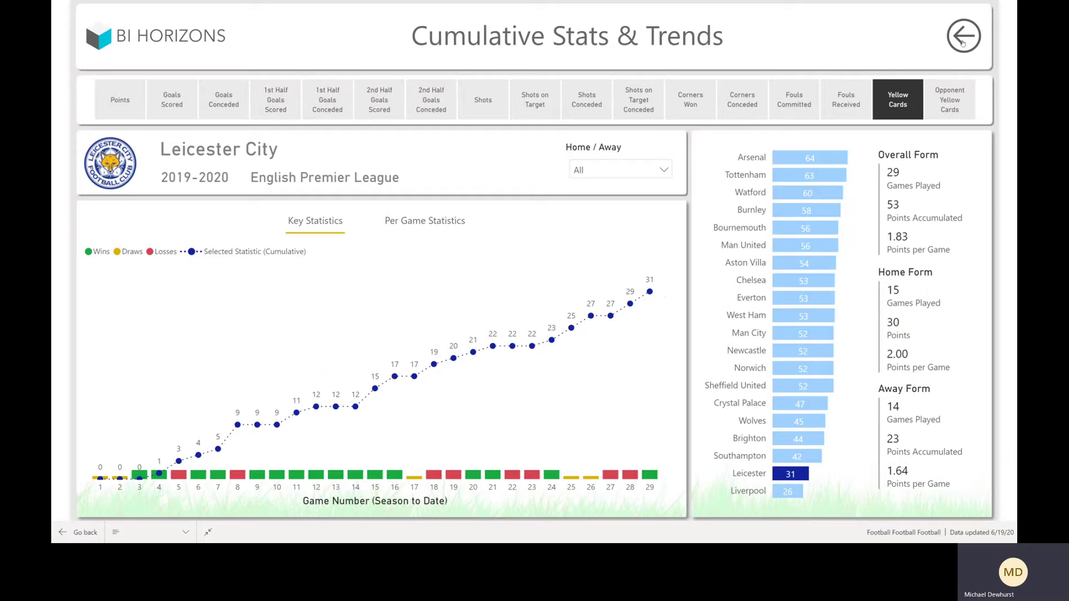
Step: Go back to the cover page, open Scores & Results Spread and list its Home / Away filter options
left_click(194, 40)
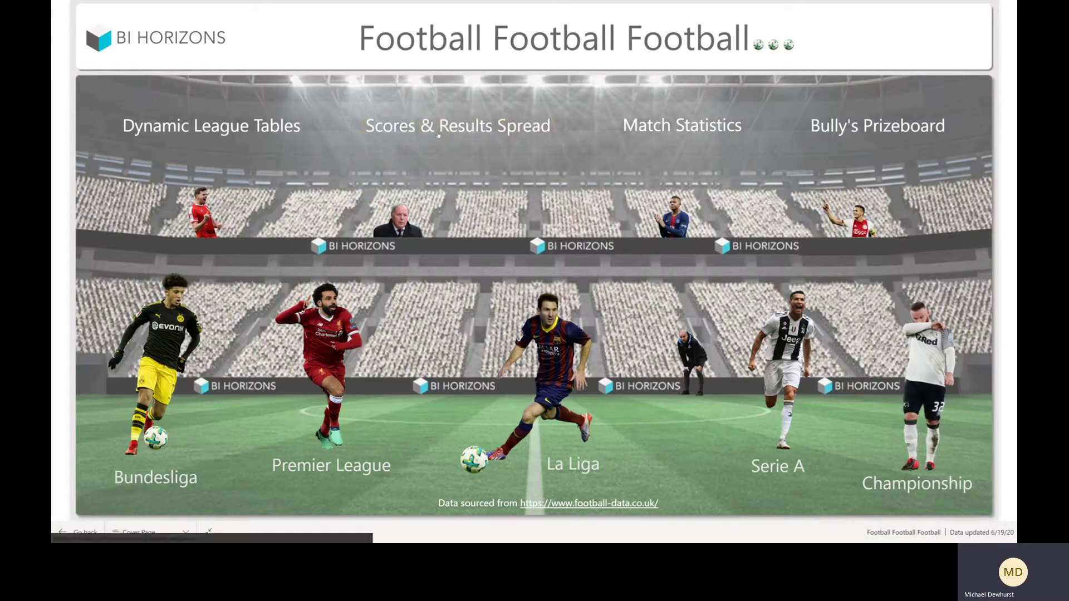
left_click(438, 133)
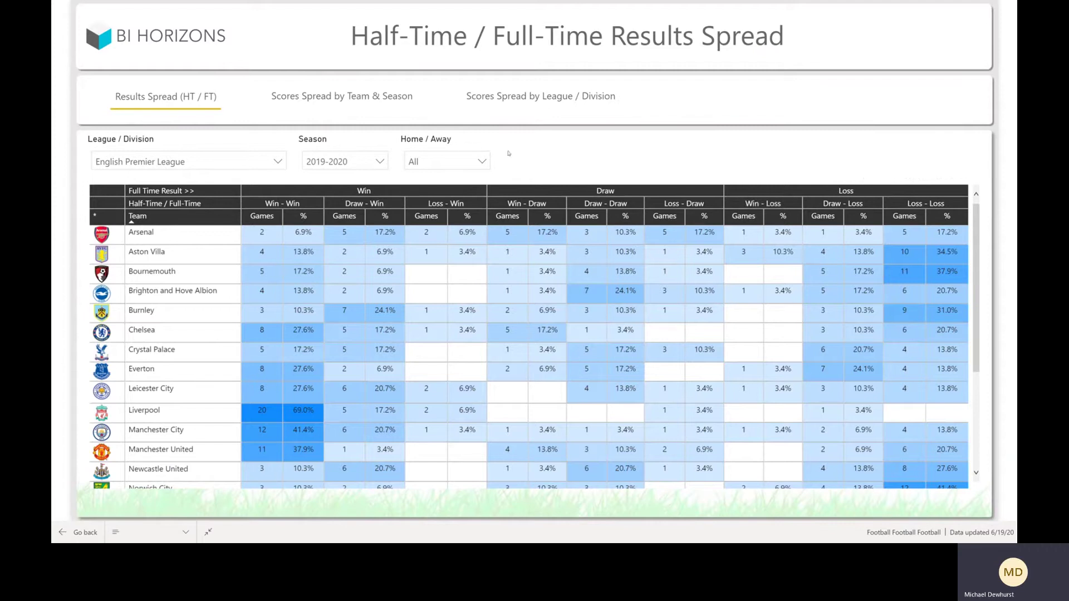
left_click(443, 162)
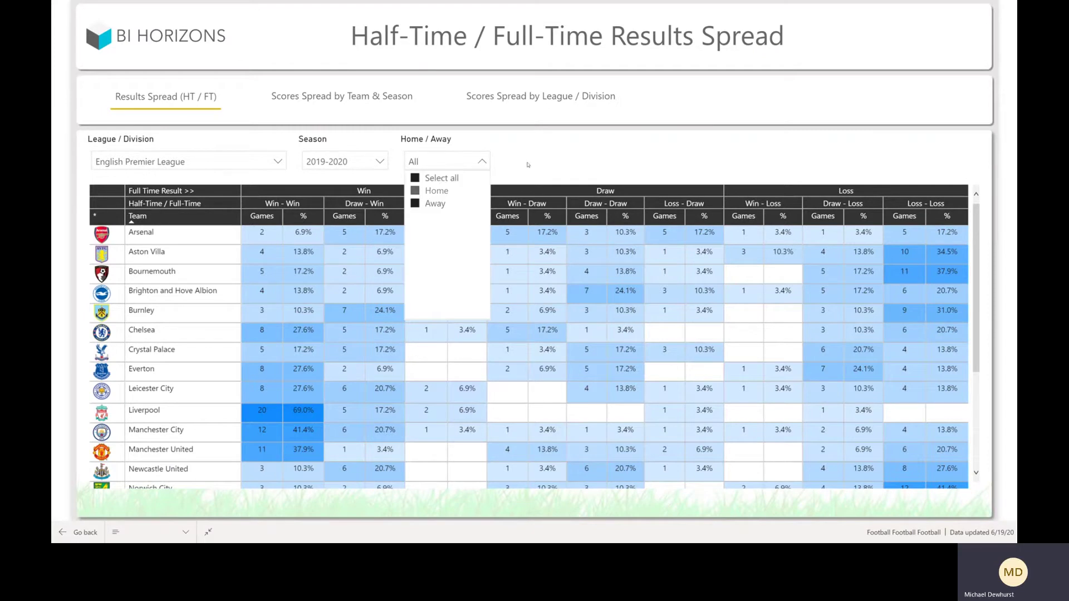
Step: Close the Home / Away filter options and open the Scores Spread by Team & Season page
left_click(548, 155)
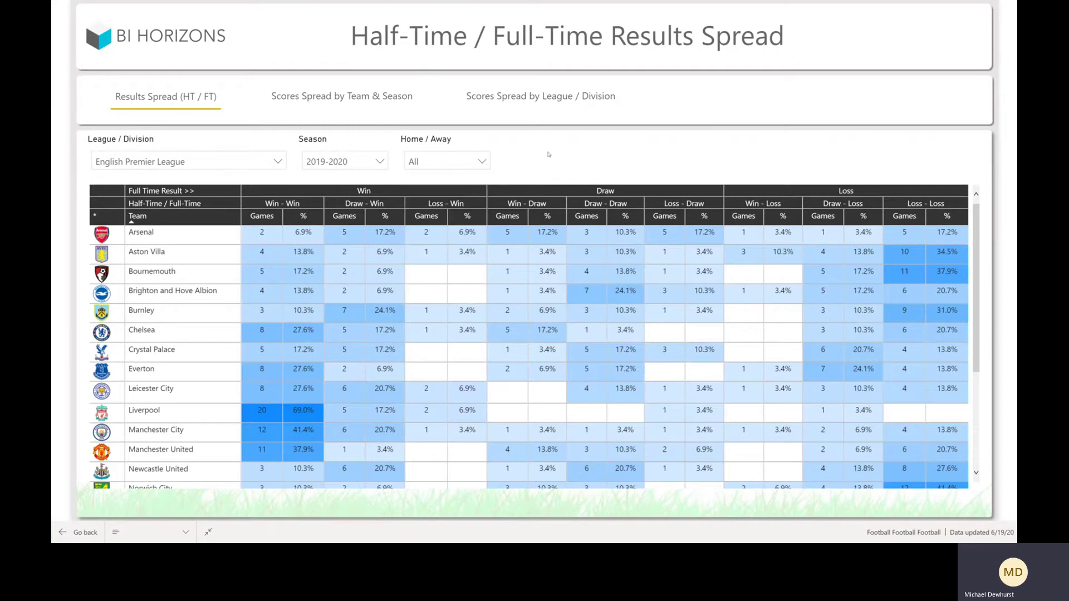
left_click(329, 107)
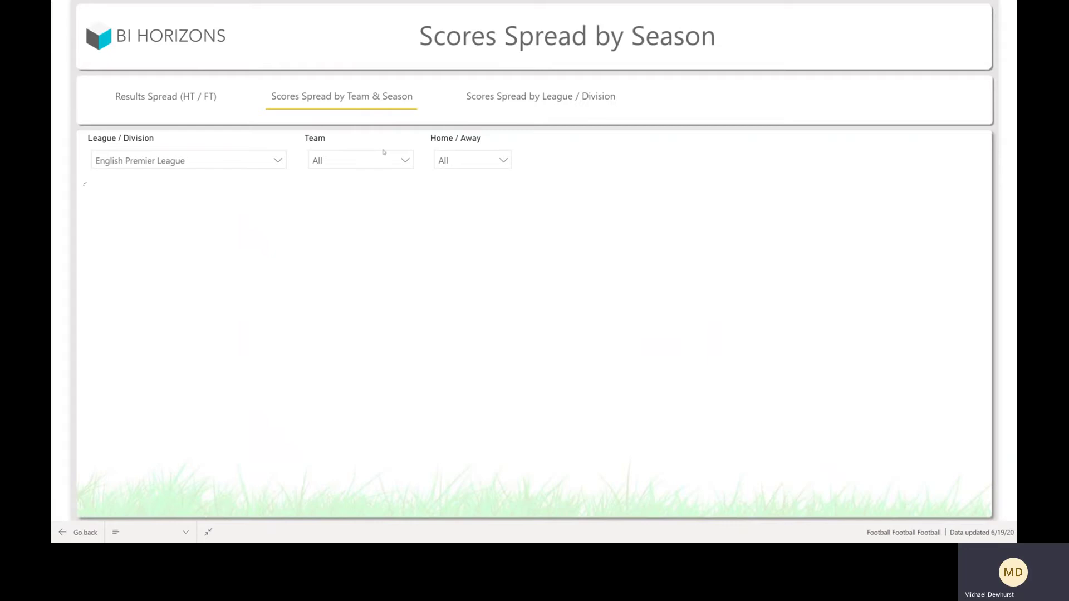
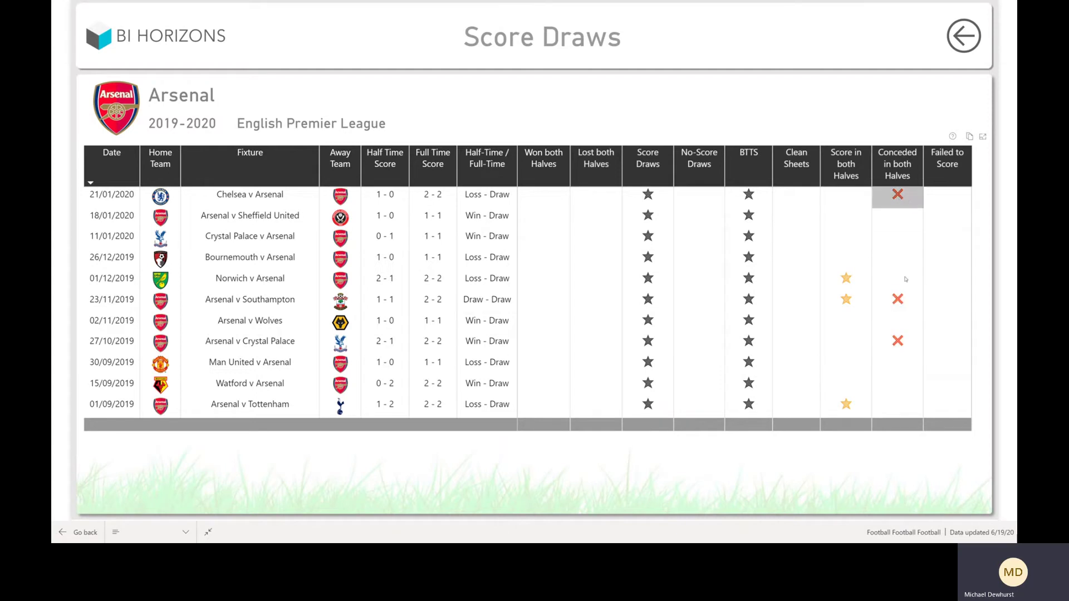
Step: Leave Arsenal's Score Draws details, return to the cover page and open Bully's Prizeboard
left_click(960, 45)
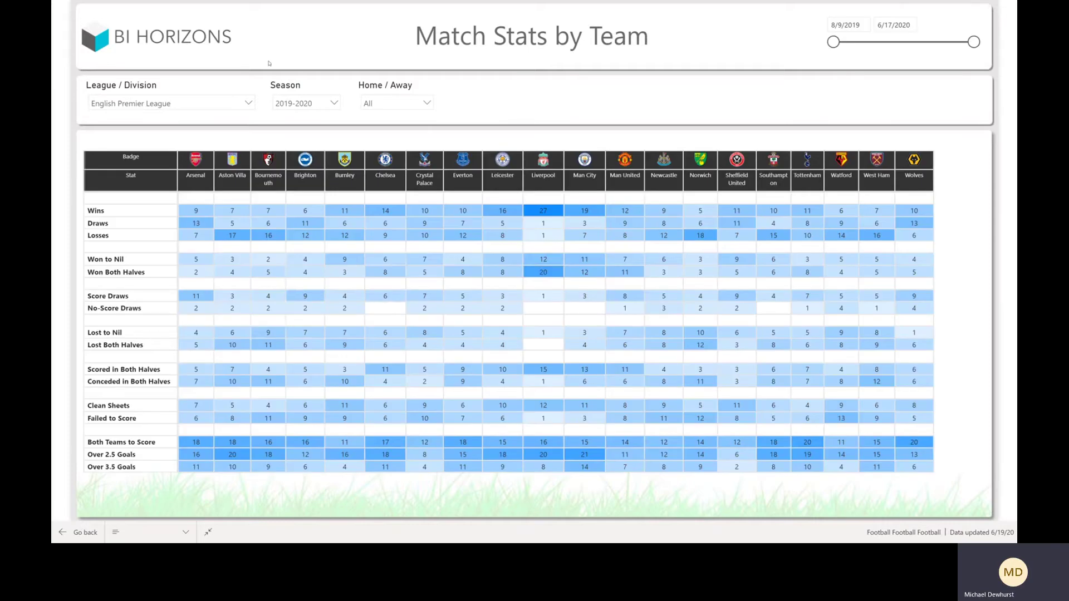
left_click(162, 36)
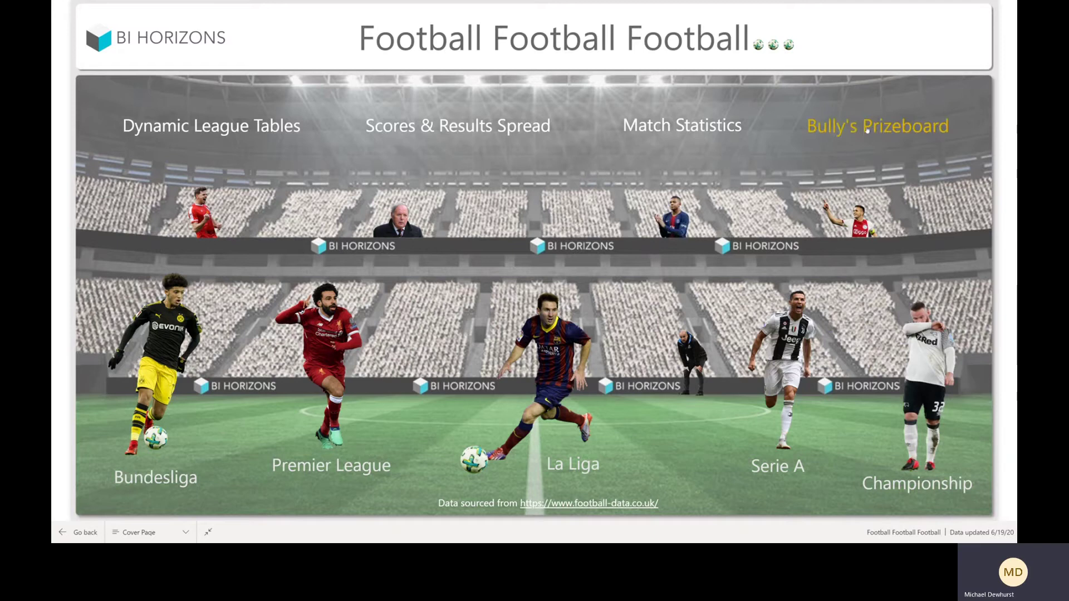
left_click(869, 132)
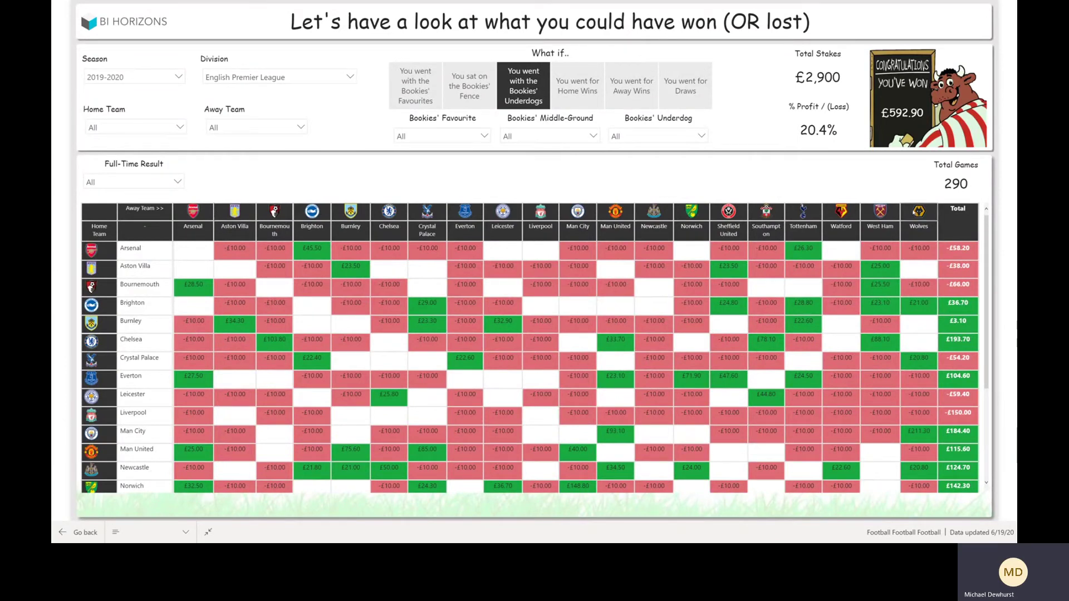
Step: Drill through to the Match Analysis of Man City at home to Wolves, and return to the prizeboard
right_click(920, 437)
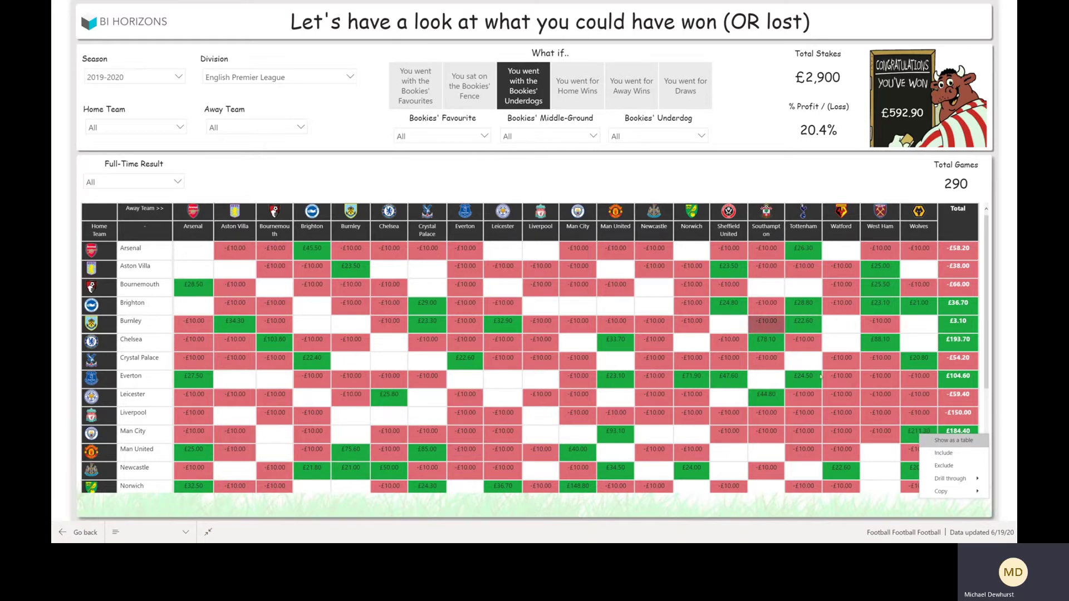
mouse_move(934, 479)
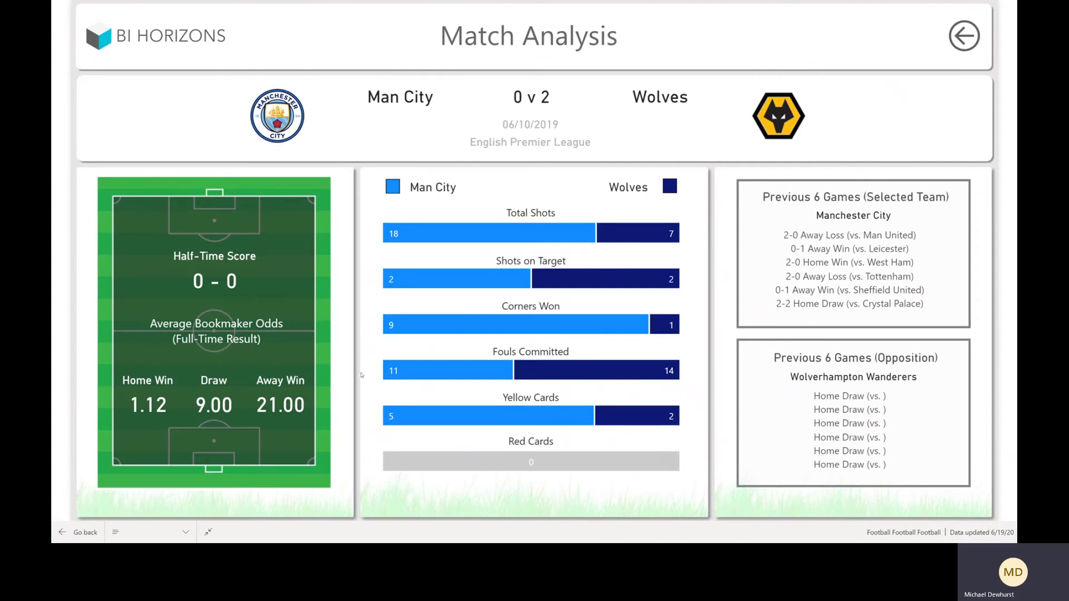
left_click(965, 38)
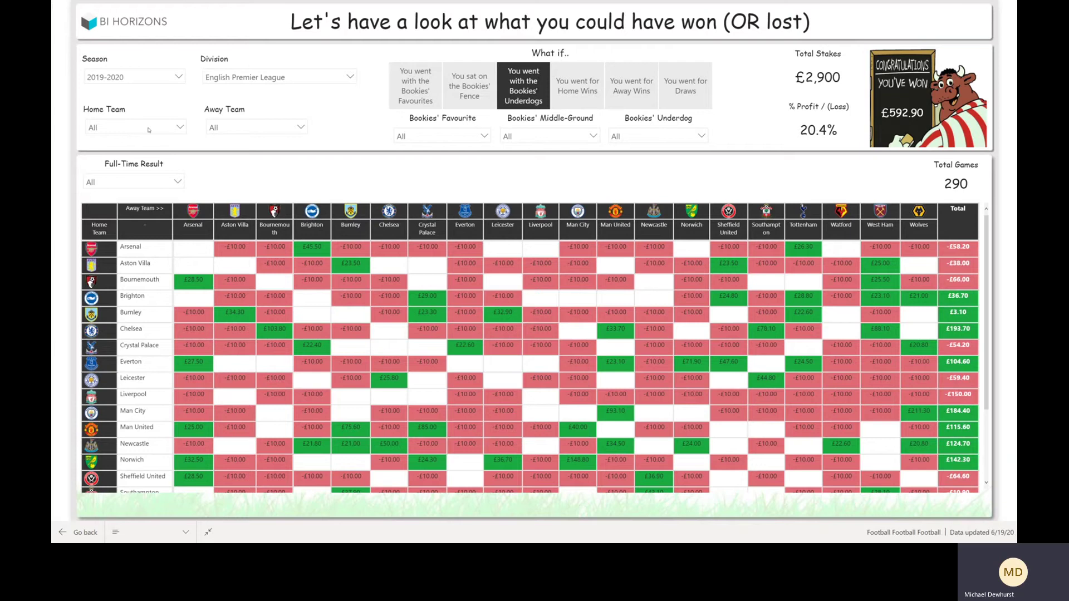
Step: Filter the prizeboard to Chelsea as Home Team under the "You went with the Bookies' Underdogs" scenario
left_click(149, 130)
left_click(128, 140)
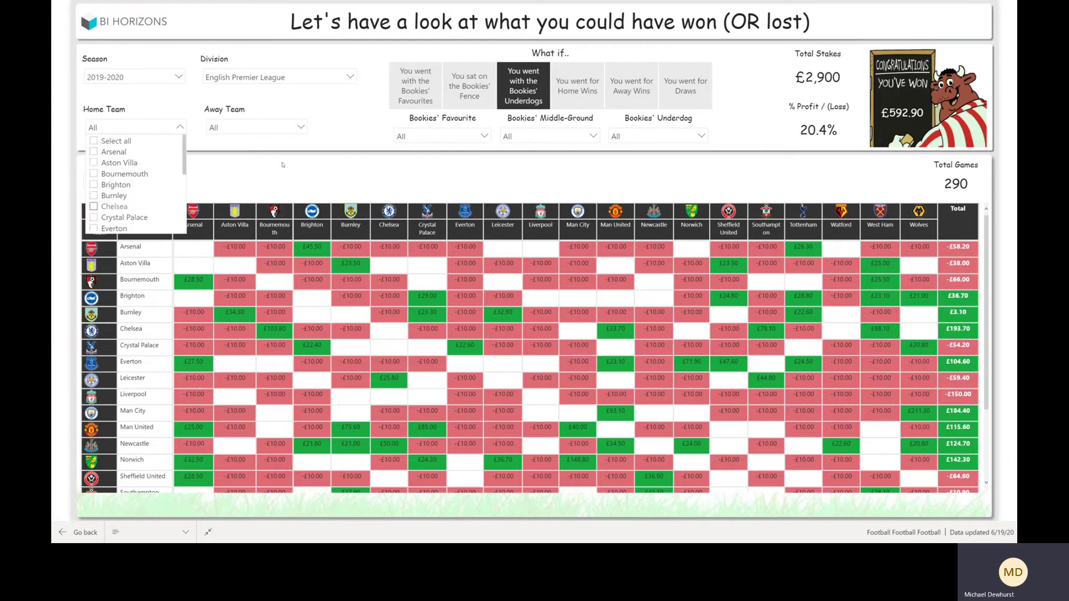
left_click(106, 206)
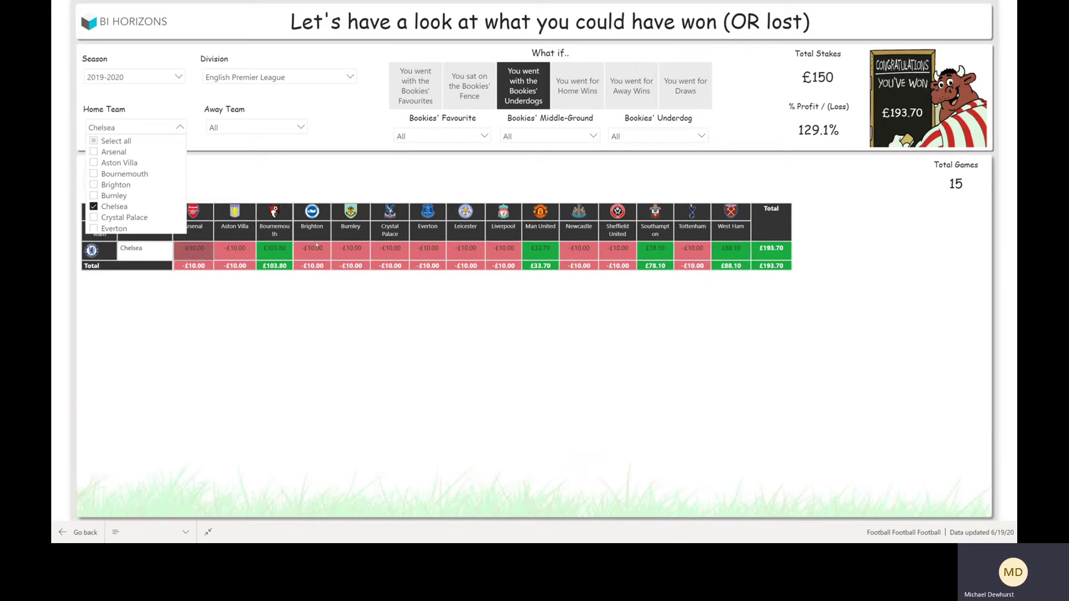
left_click(546, 85)
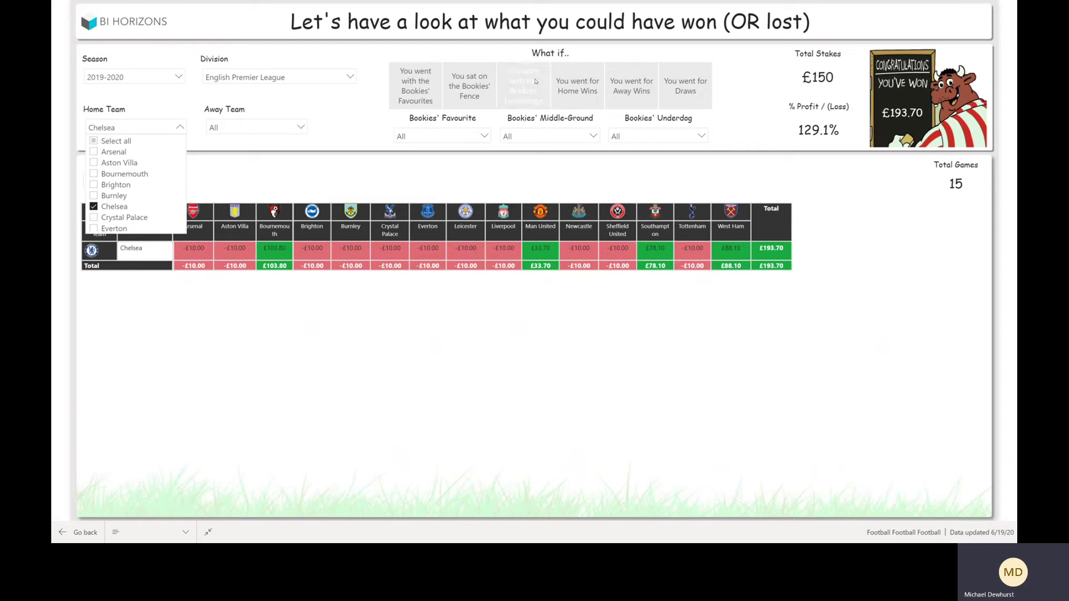
left_click(536, 85)
left_click(532, 89)
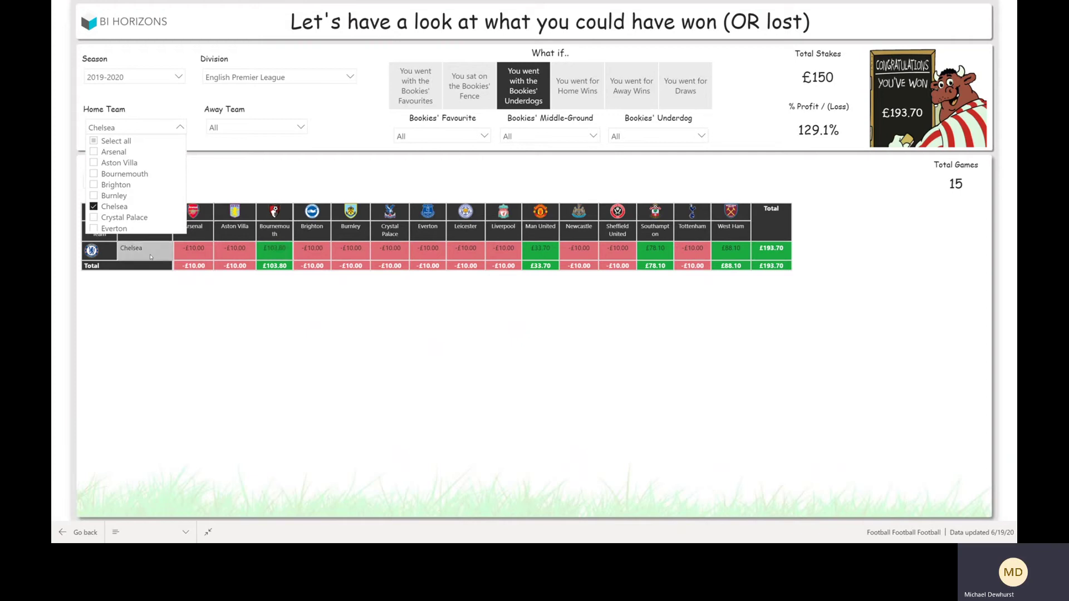
Step: Drill through to the Match Analysis of Chelsea at home to Bournemouth, and return to the prizeboard
right_click(275, 250)
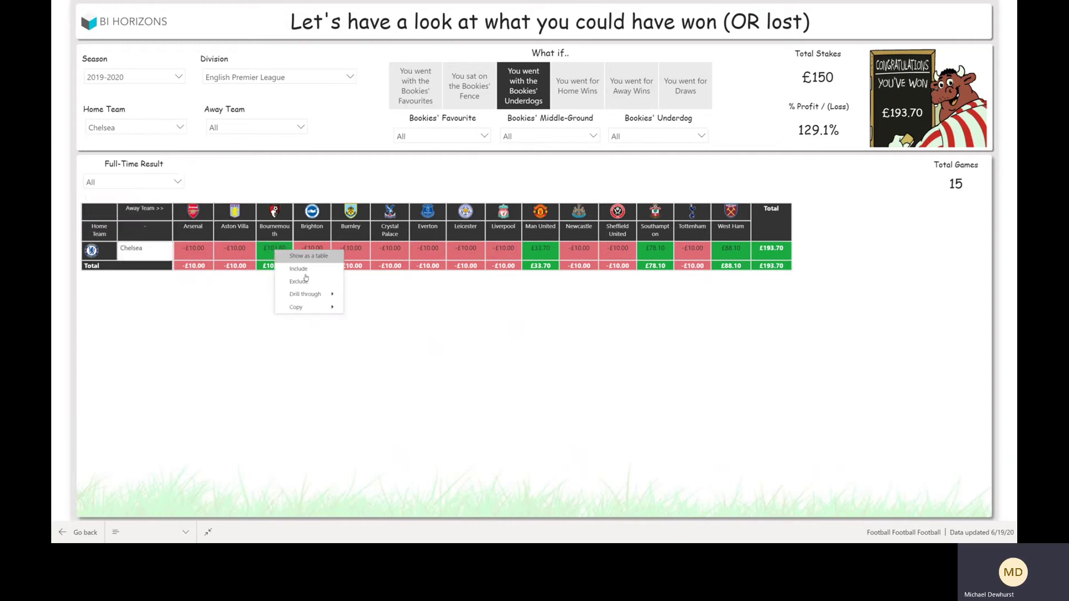
mouse_move(303, 295)
left_click(374, 308)
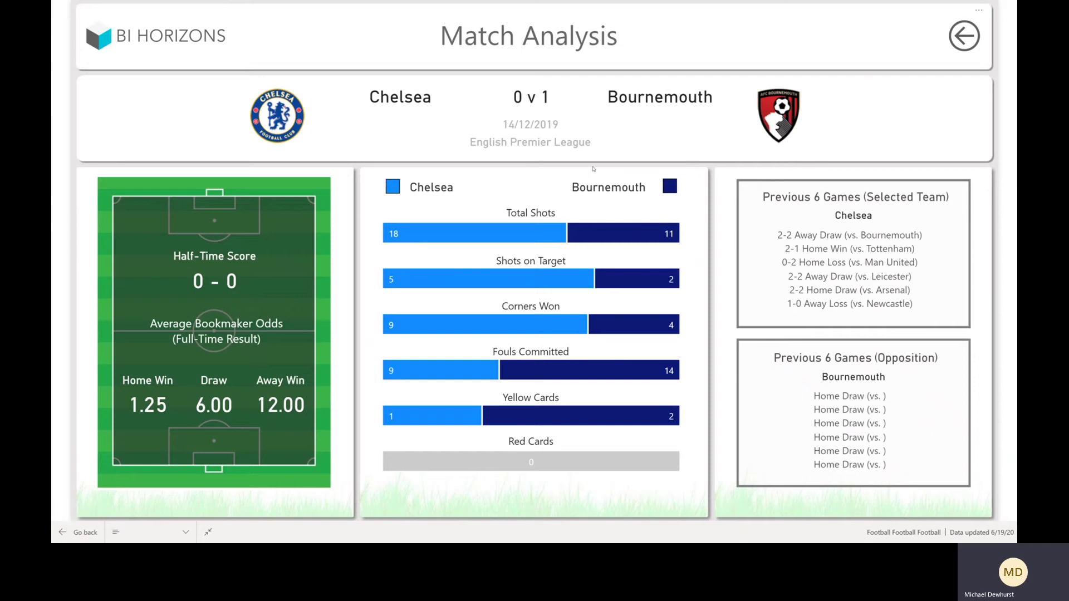
left_click(964, 35)
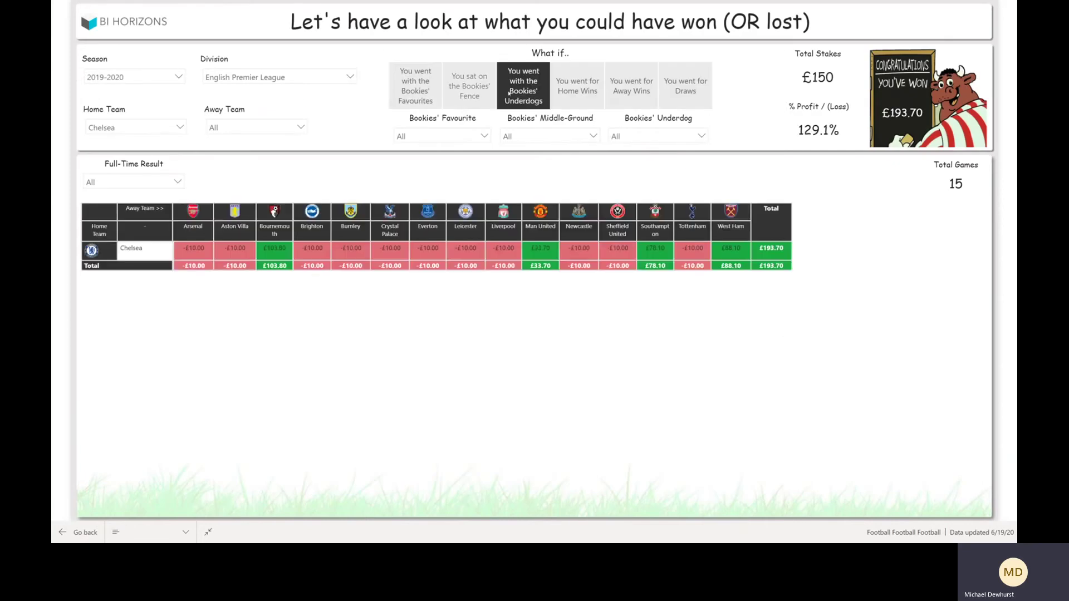
Step: Reset the Home Team filter to All and switch the What if scenario to "You went for Home Wins"
left_click(163, 129)
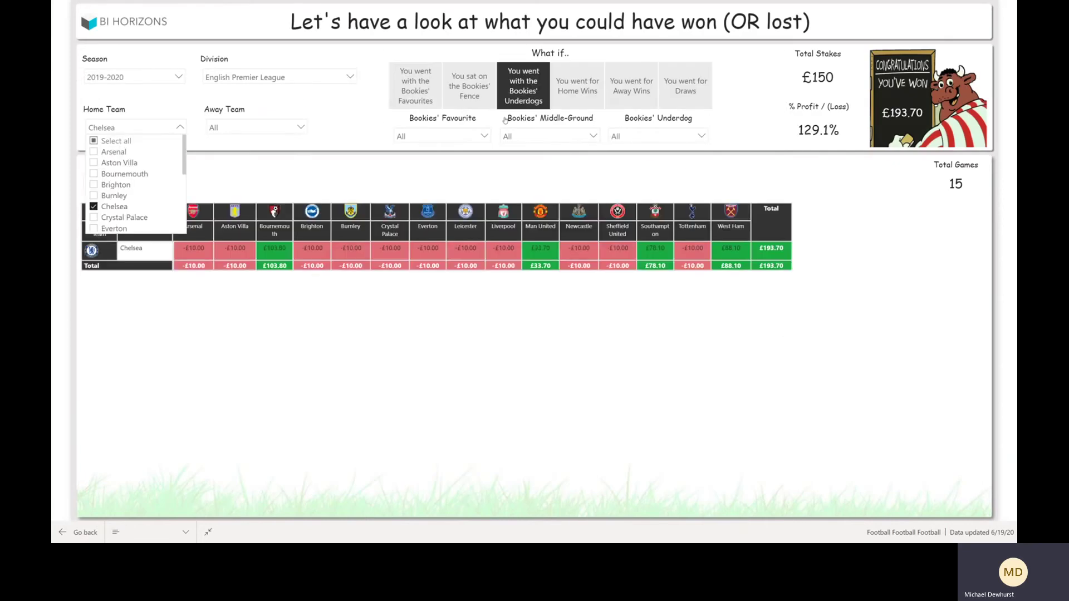
left_click(588, 84)
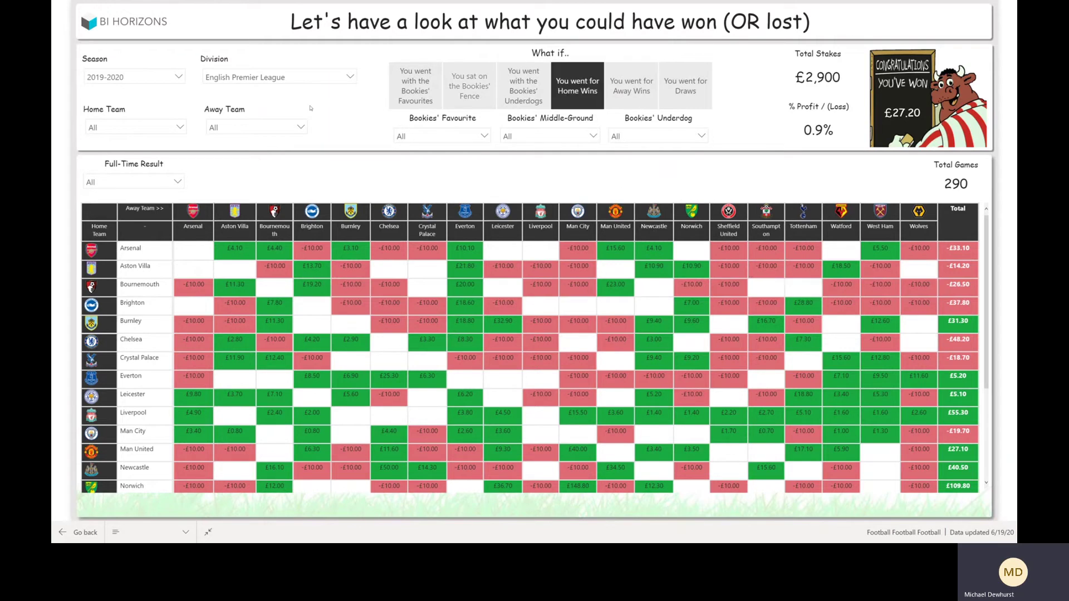
left_click(572, 109)
left_click(582, 72)
Step: Filter the Full-Time Result to Home Win only
left_click(128, 182)
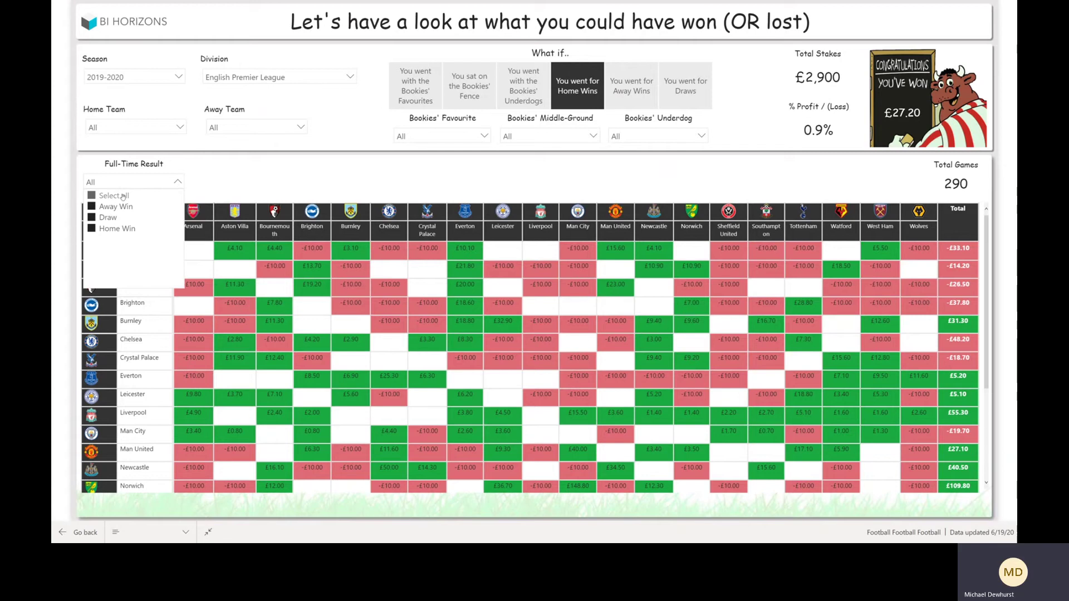
left_click(123, 196)
left_click(118, 234)
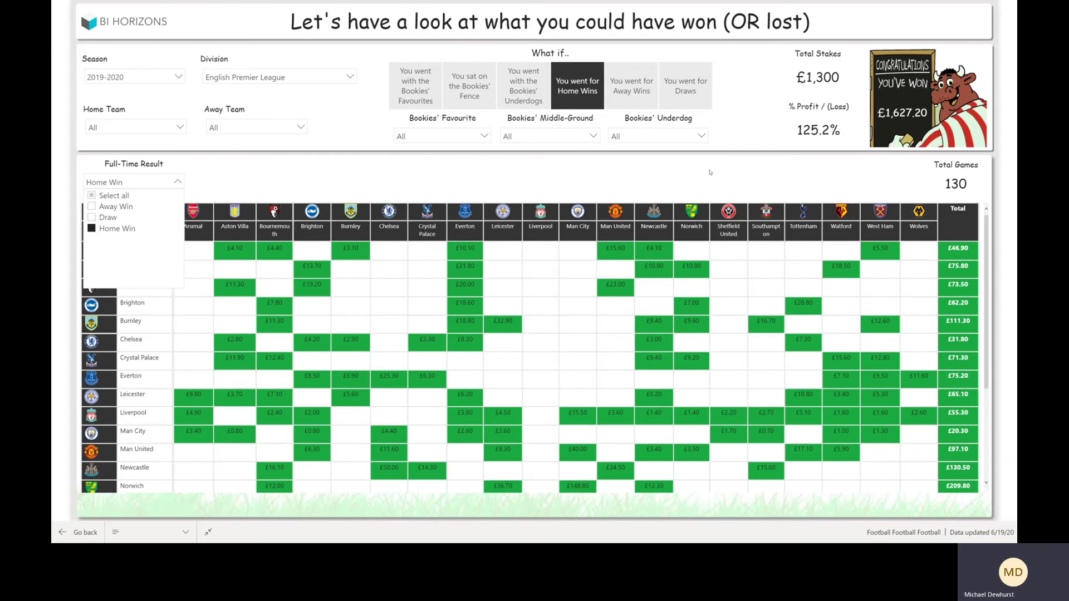
Step: Switch the scenario to "You went for Draws" and filter Bookies' Favourite to Home
left_click(695, 102)
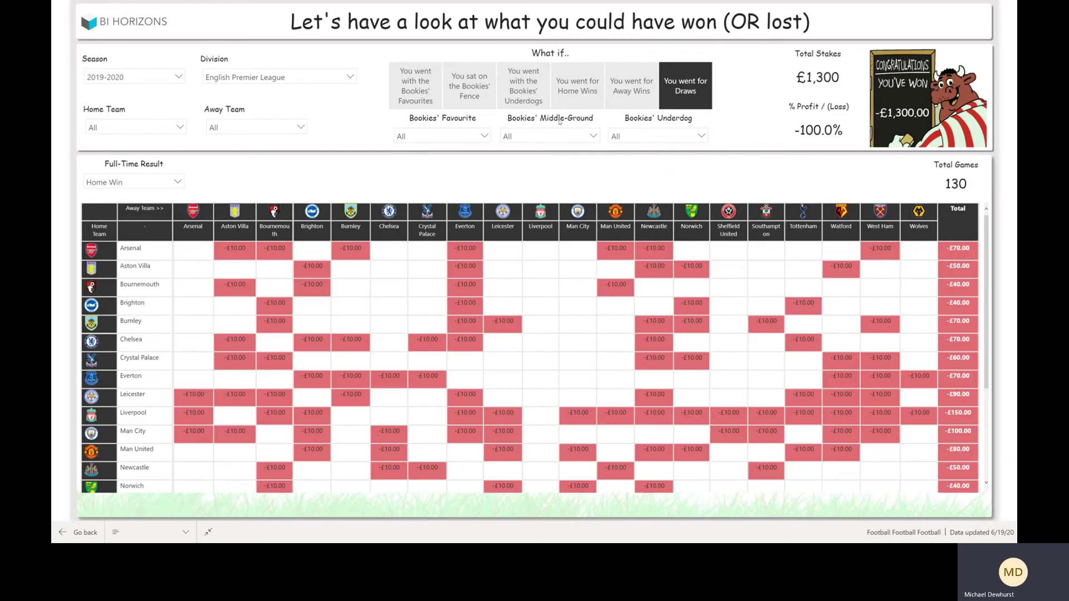
left_click(464, 137)
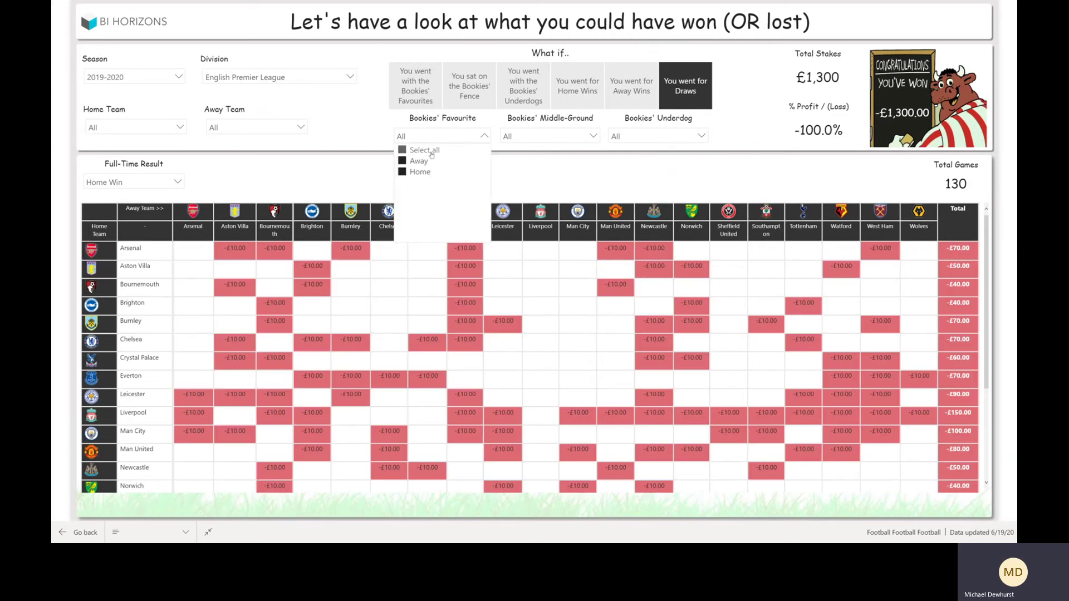
left_click(425, 173)
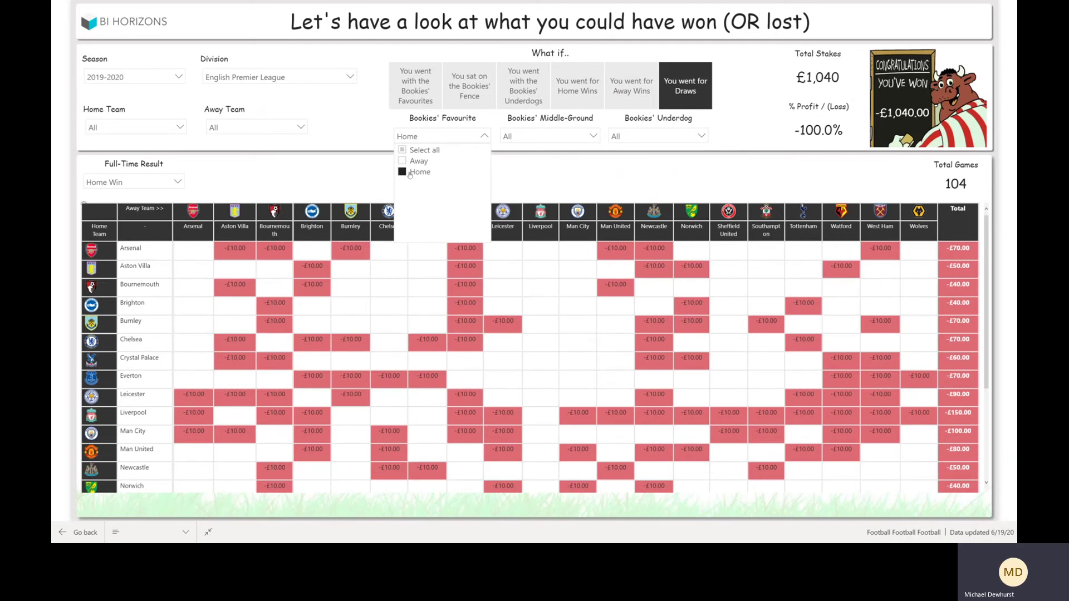
Step: Switch the scenario back to "You went for Home Wins" and view the matrix down to its Total row
left_click(576, 93)
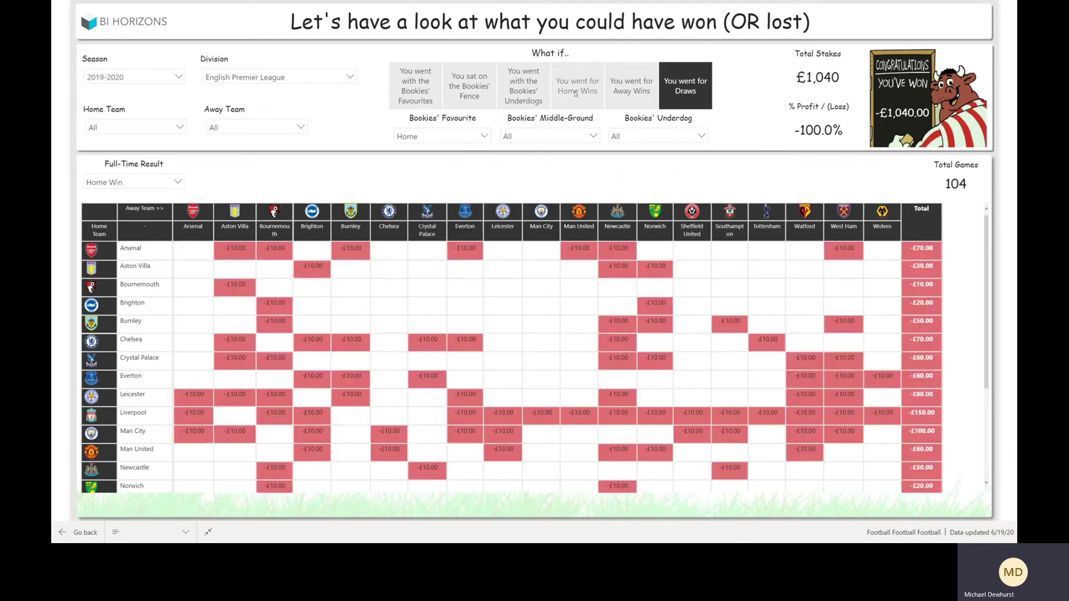
left_click(576, 93)
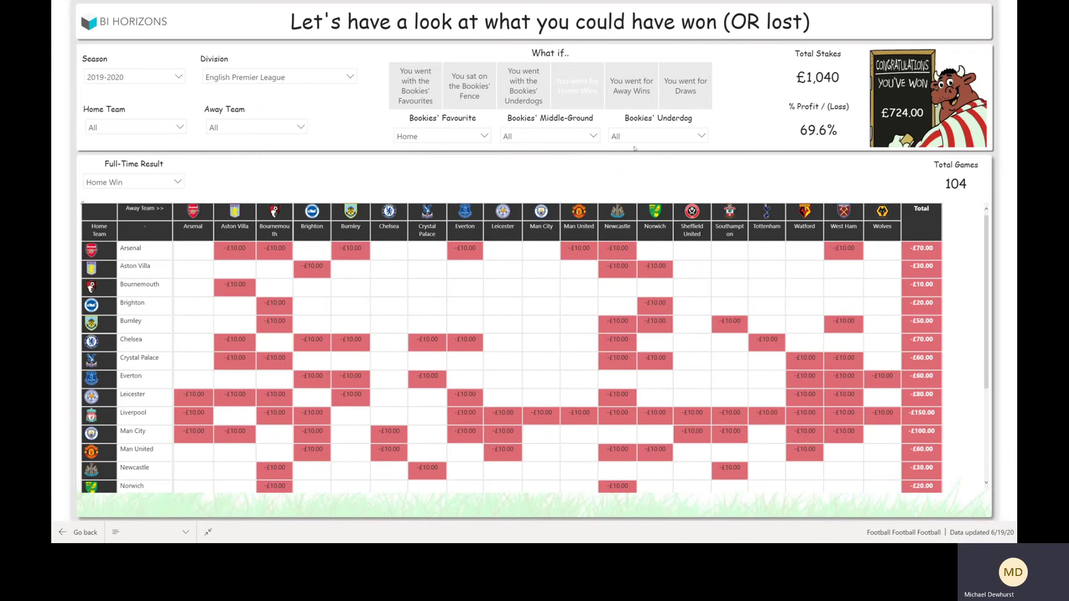
scroll(714, 344, "down", 2)
scroll(715, 345, "down", 3)
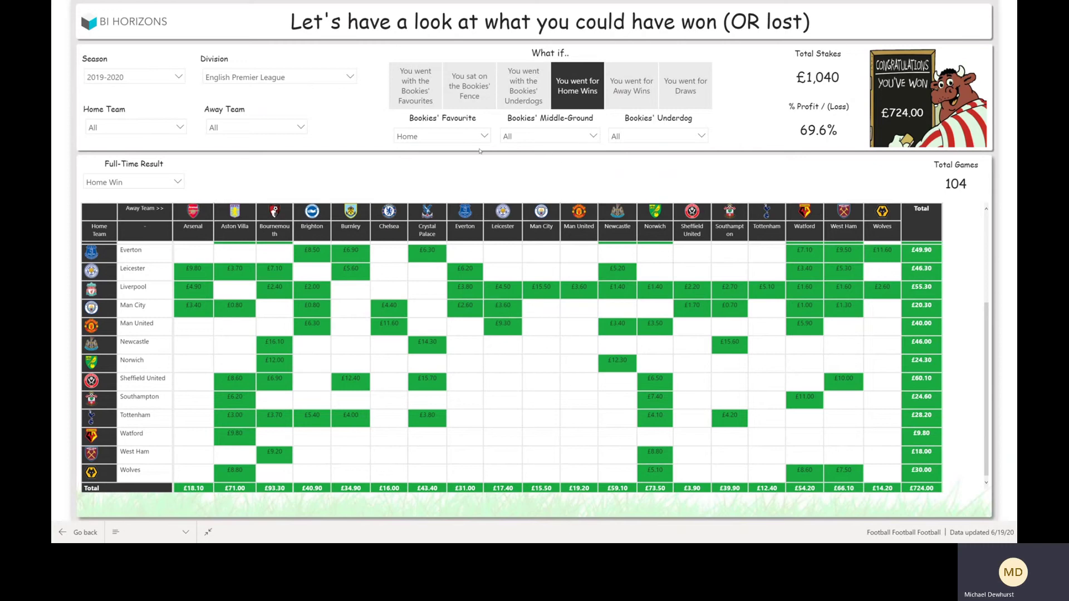
Step: Include all Full-Time Results again and go back to the cover page
left_click(142, 183)
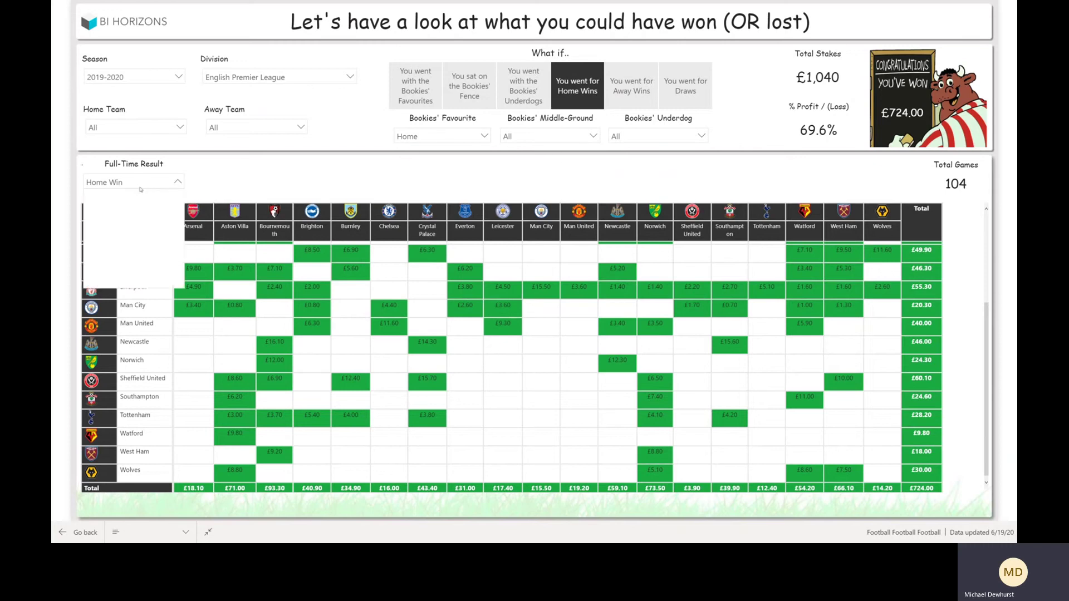
left_click(102, 199)
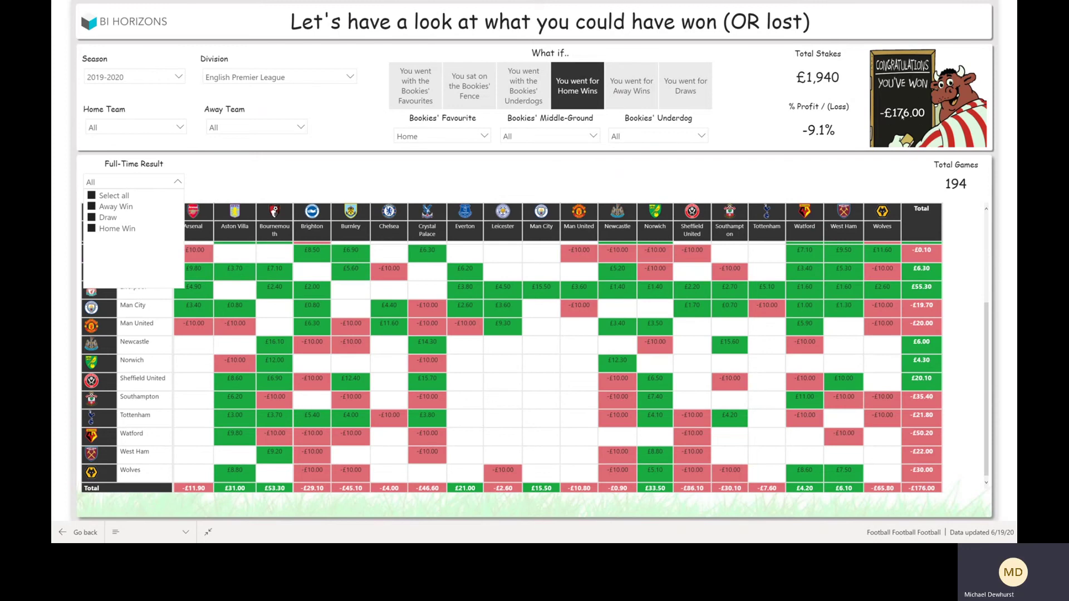
left_click(131, 22)
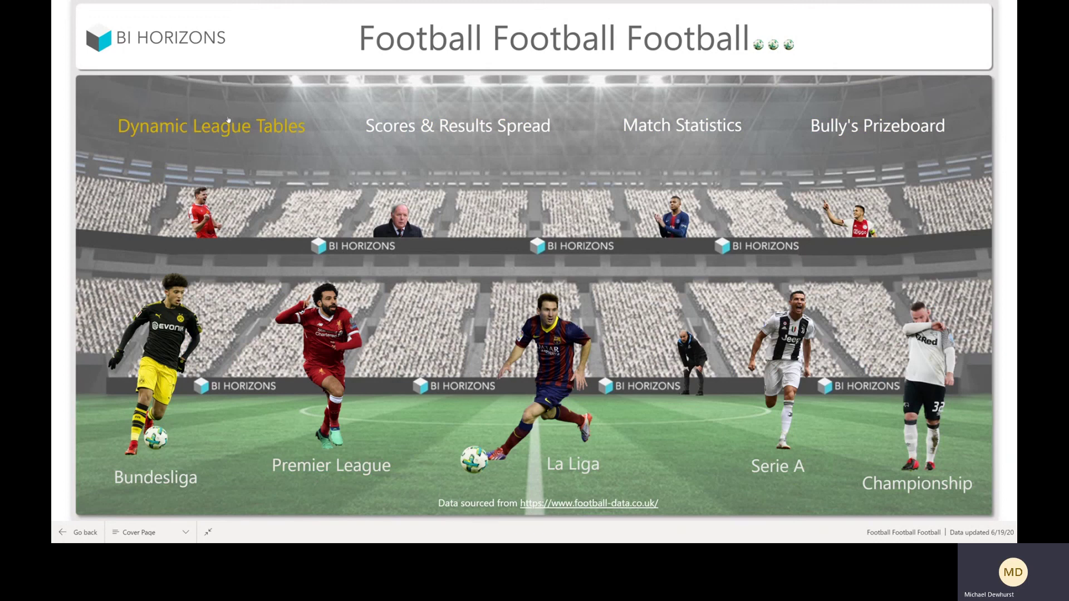
Step: Open the Premier League page, list its teams, view Liverpool's Cumulative Stats & Trends and return to the cover page
left_click(329, 465)
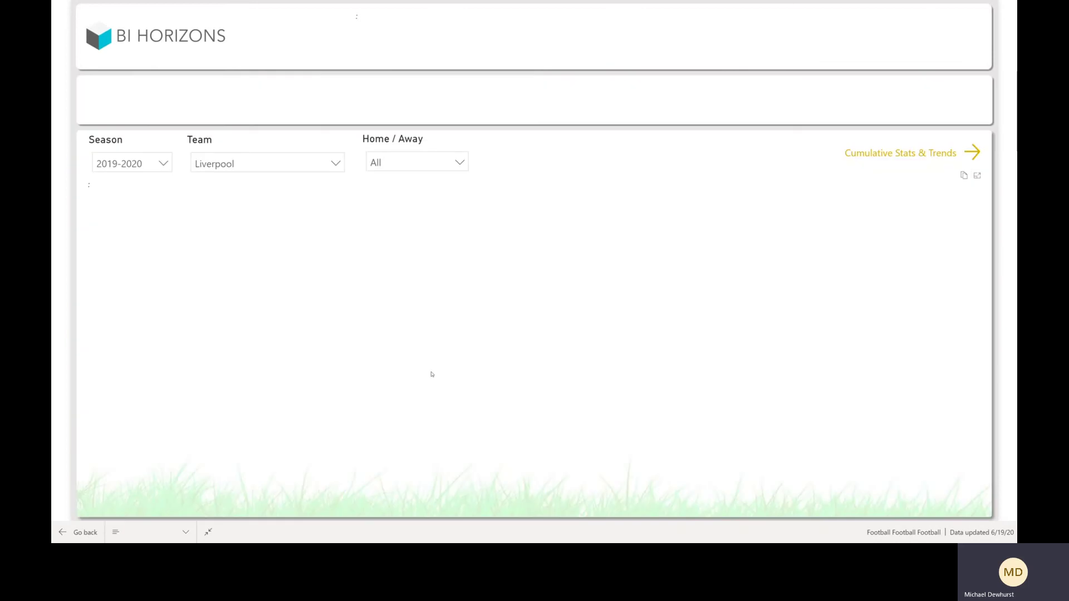
left_click(324, 167)
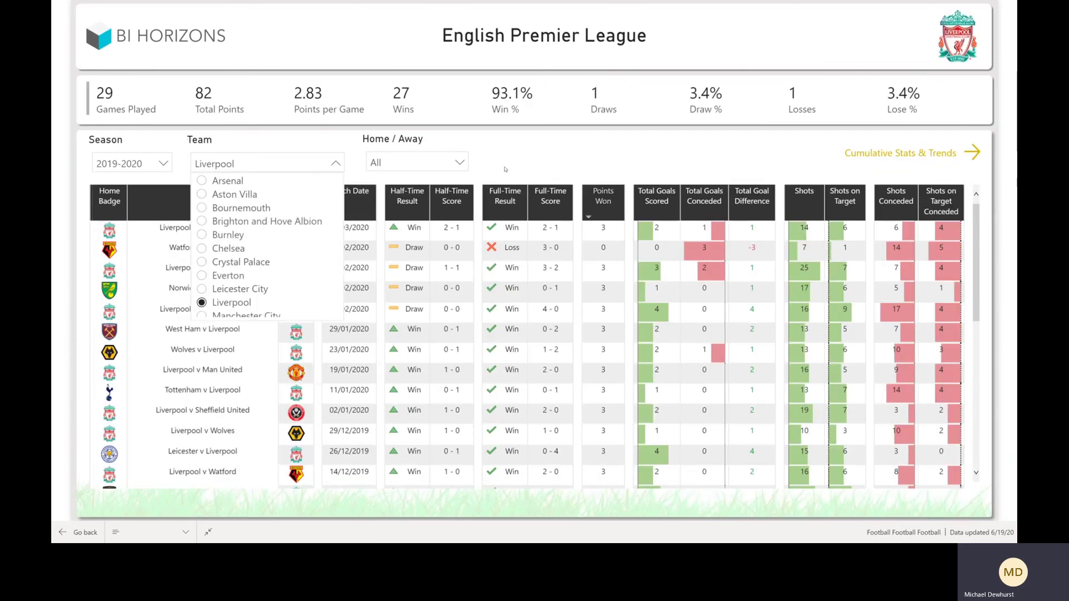
left_click(888, 155)
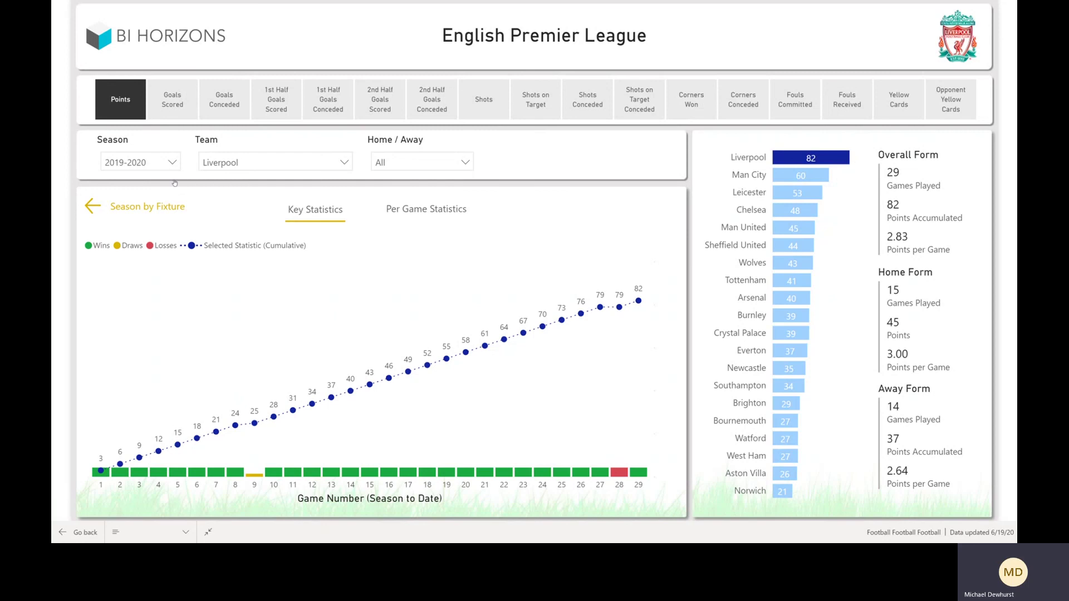
left_click(164, 46)
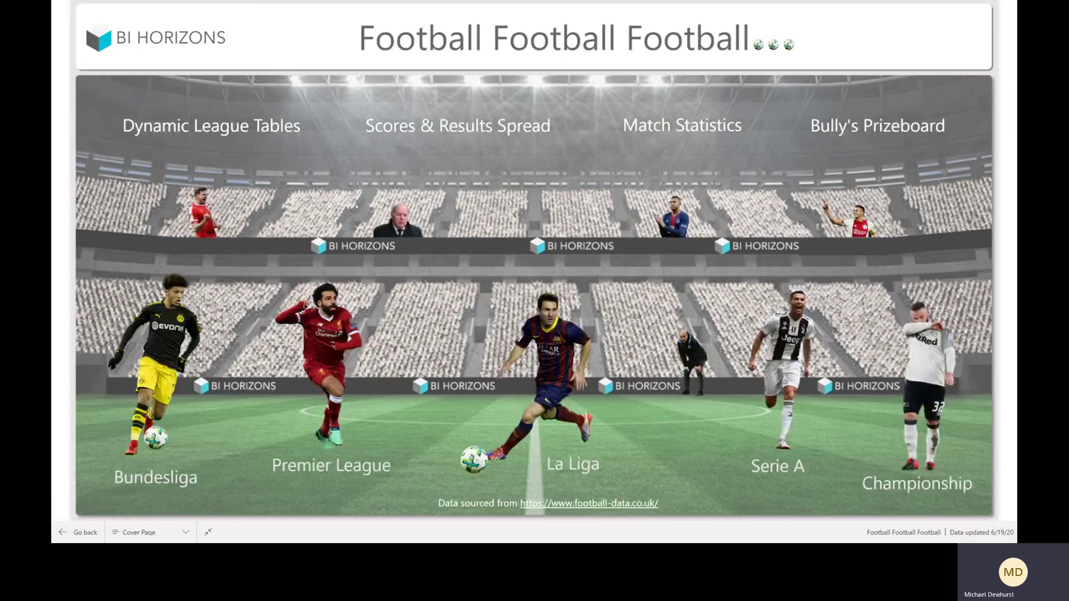